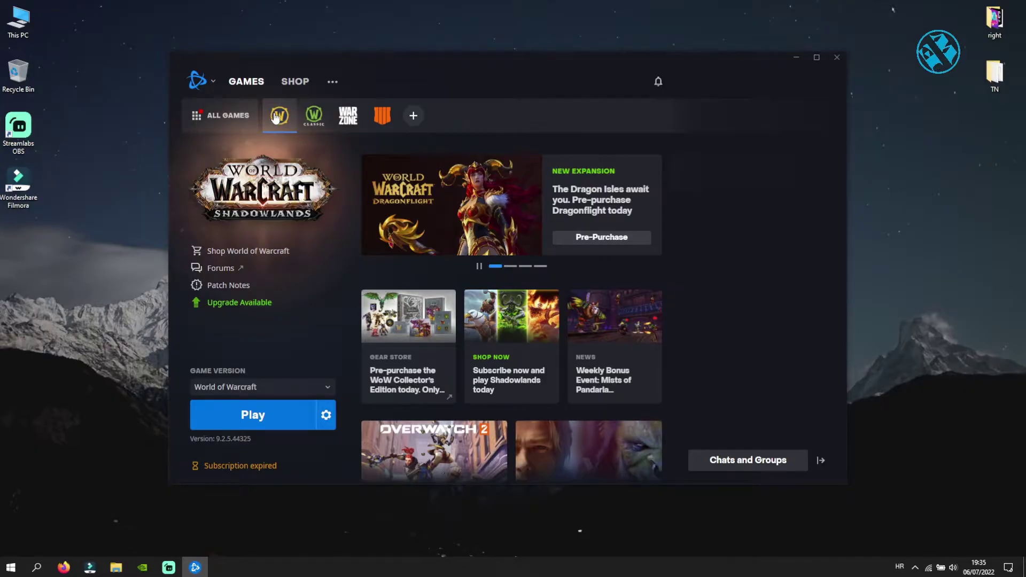
Open the World of Warcraft game settings to examine the Reset In-Game Options control, and close the settings
{"action": "left_click", "coordinate": [326, 417]}
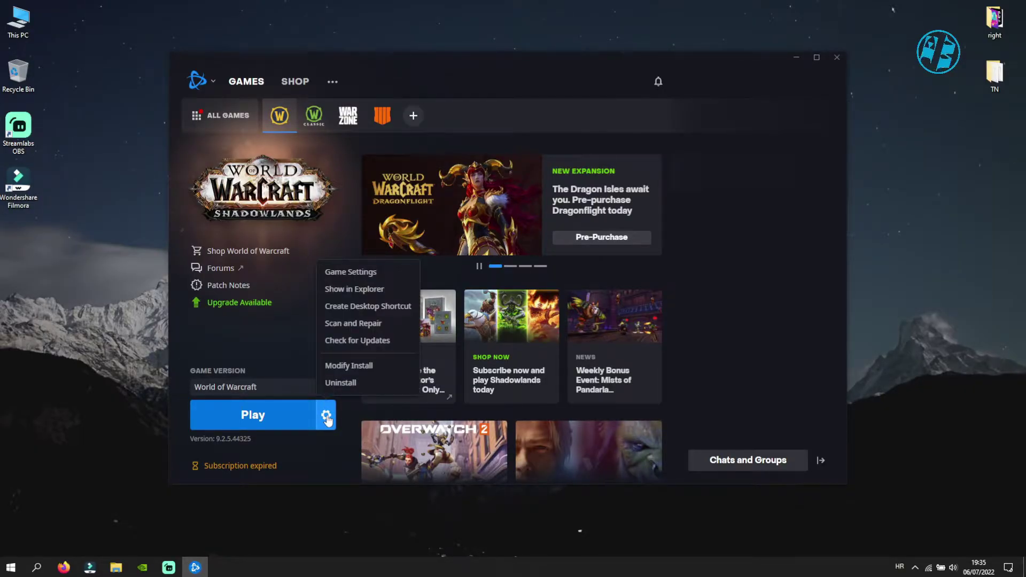
{"action": "left_click", "coordinate": [346, 272]}
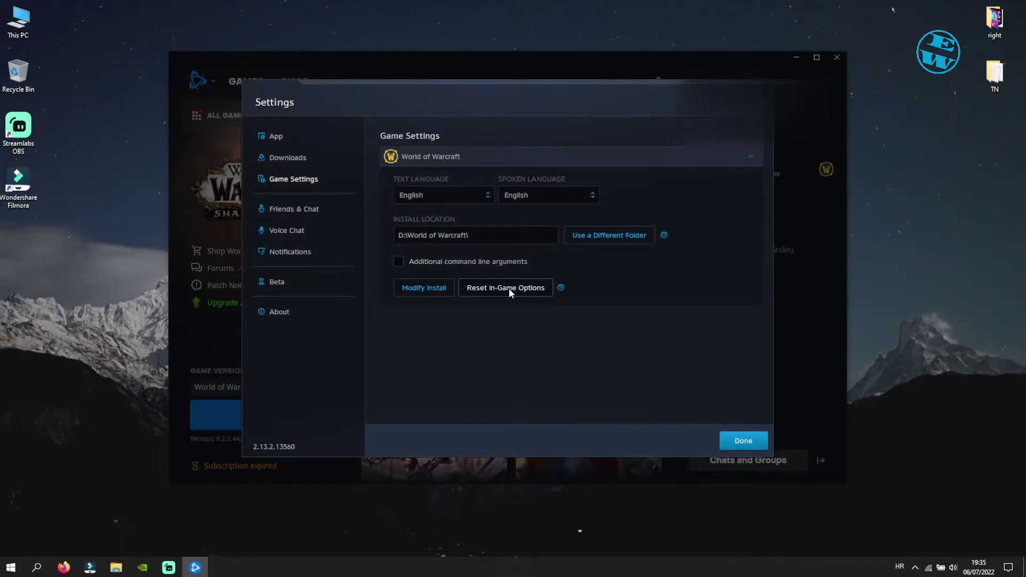
{"action": "left_click", "coordinate": [746, 441]}
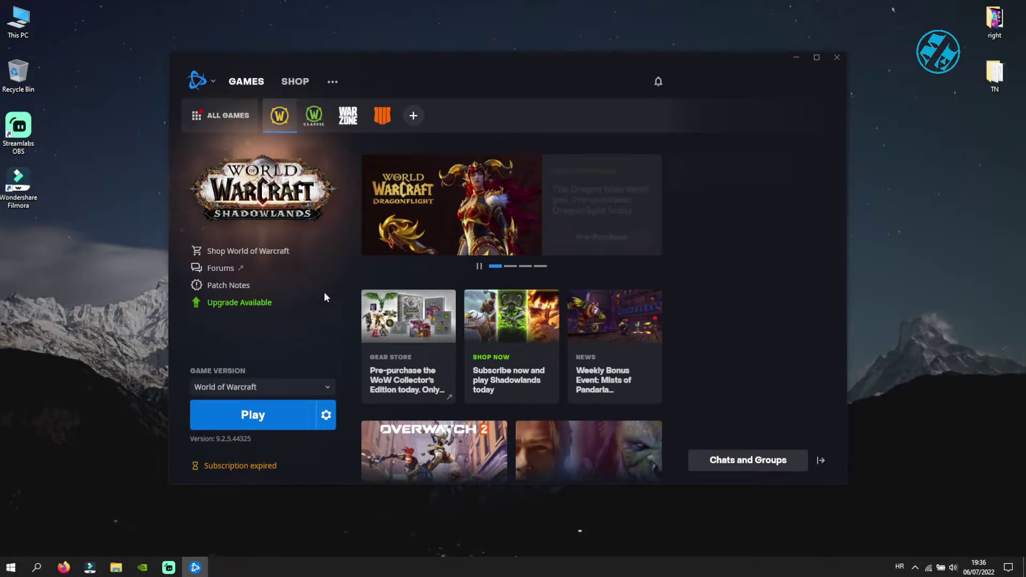
Enable additional command line arguments for World of Warcraft in its game settings and set them to -d3d11
{"action": "left_click", "coordinate": [327, 417]}
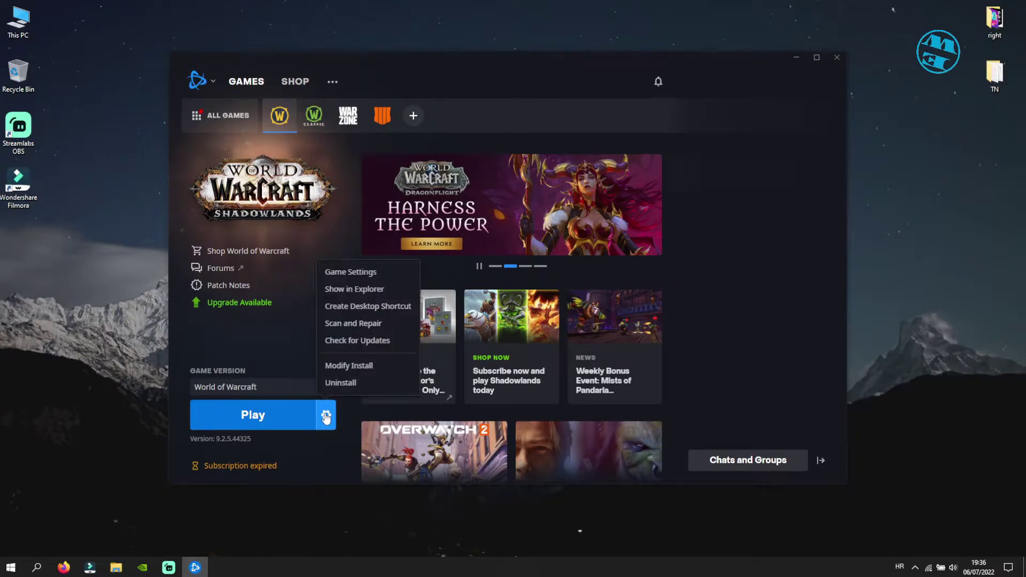
{"action": "left_click", "coordinate": [350, 272]}
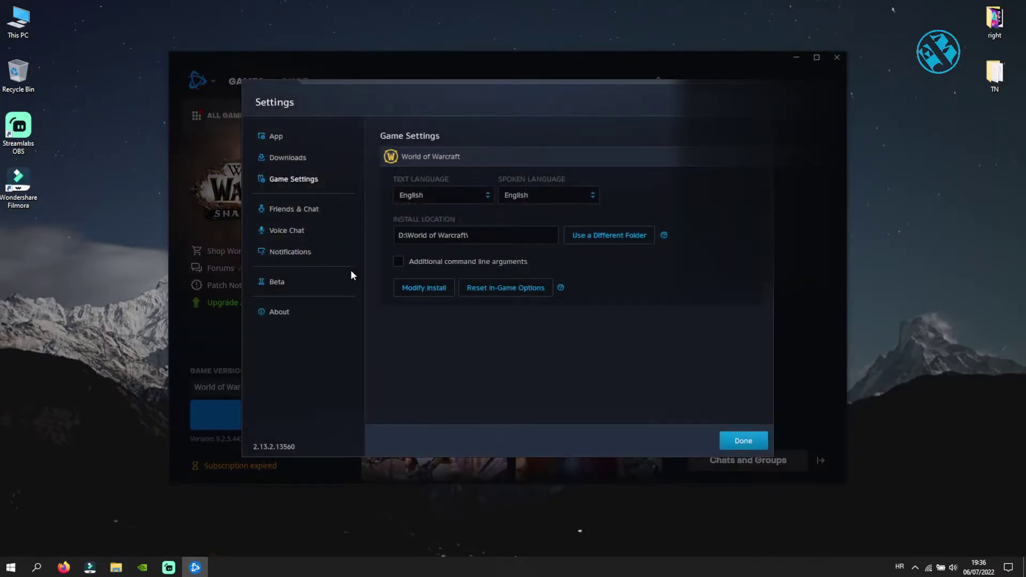
{"action": "left_click", "coordinate": [399, 262]}
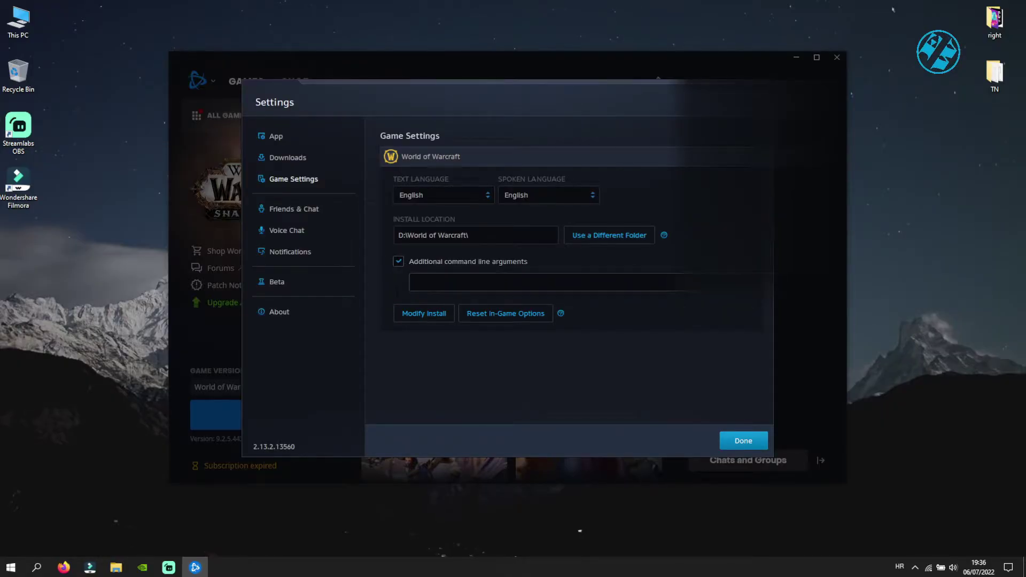
{"action": "left_click", "coordinate": [415, 282]}
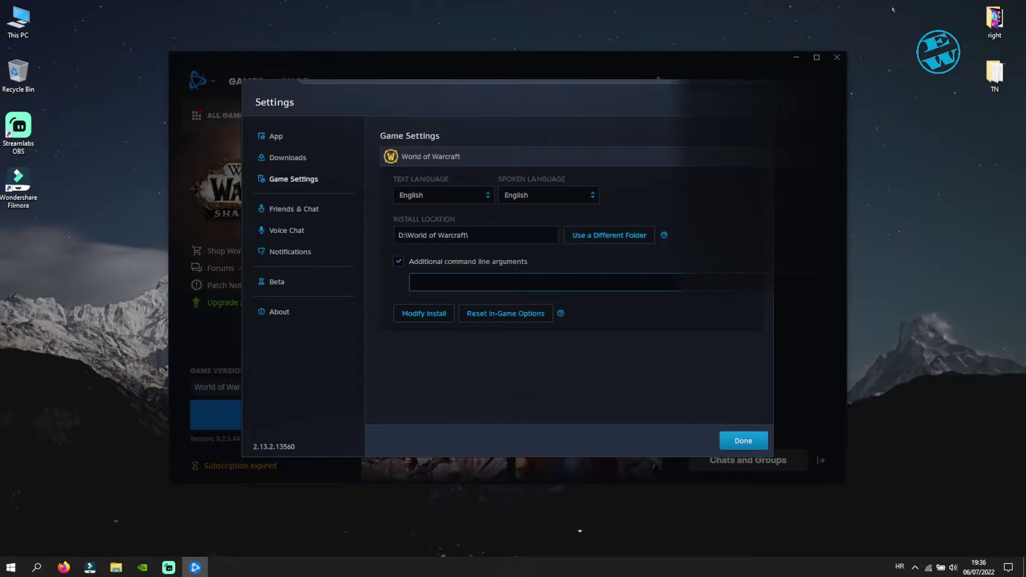
{"action": "type", "text": "-d"}
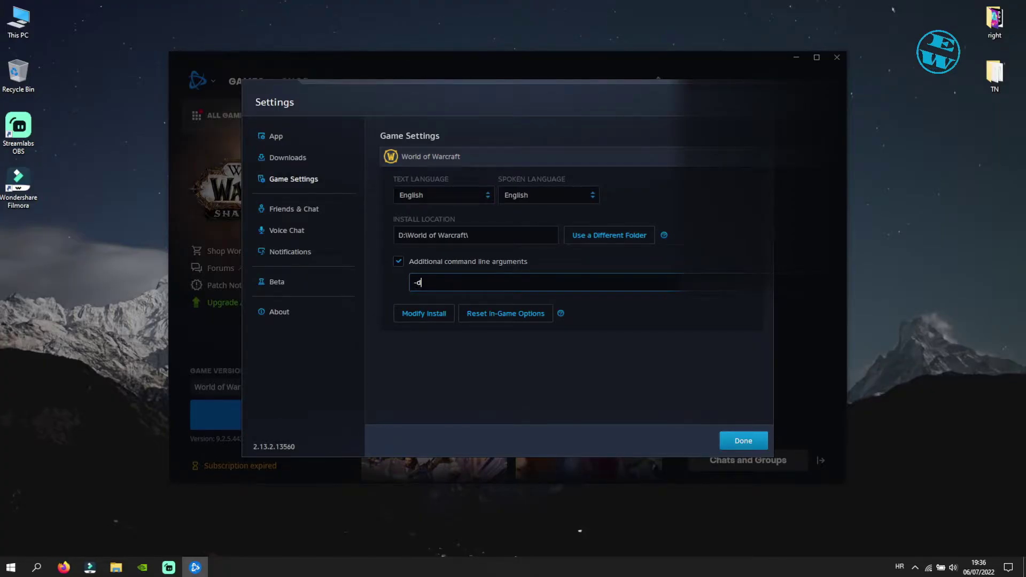
{"action": "type", "text": "3d11"}
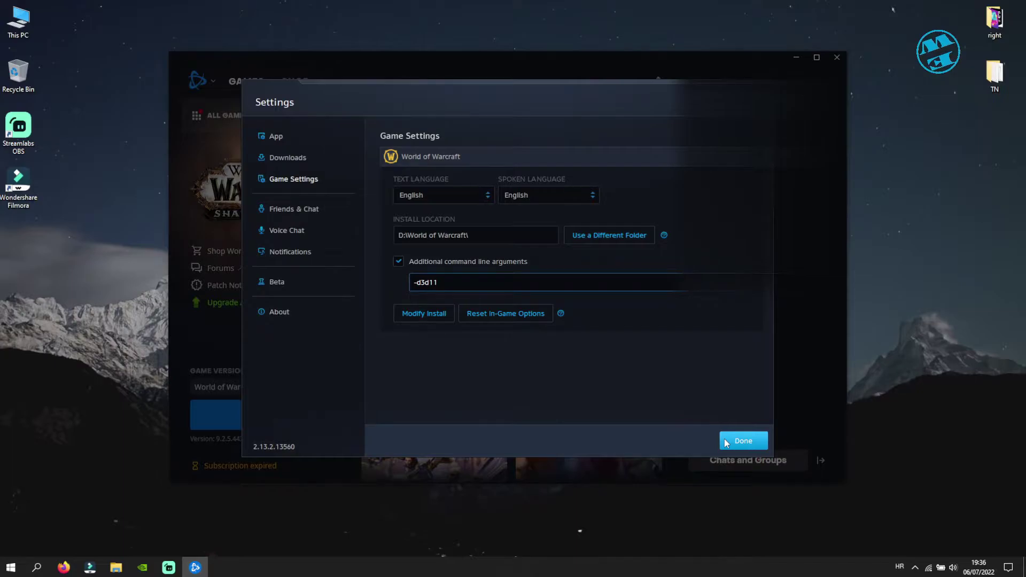
{"action": "key", "text": "Escape"}
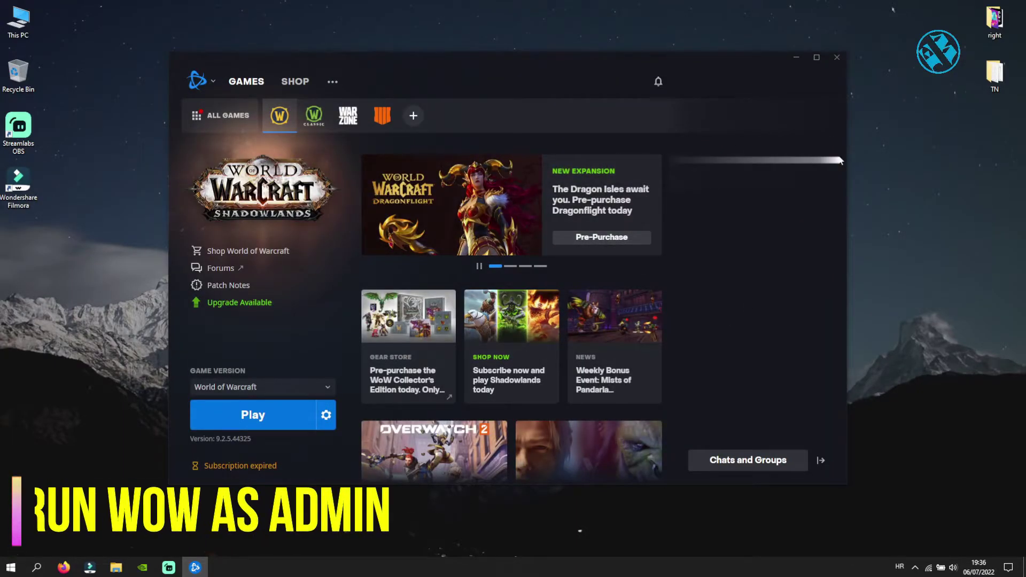
Minimize the launcher and look through the Battle.net folder in Program Files (x86) on drive C in File Explorer
{"action": "left_click", "coordinate": [797, 58]}
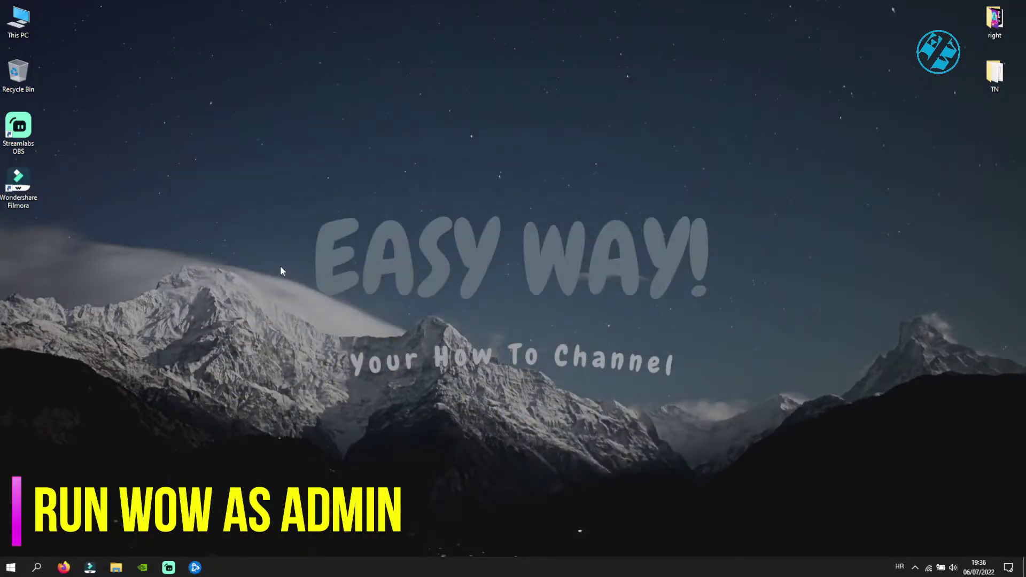
{"action": "double_click", "coordinate": [18, 21]}
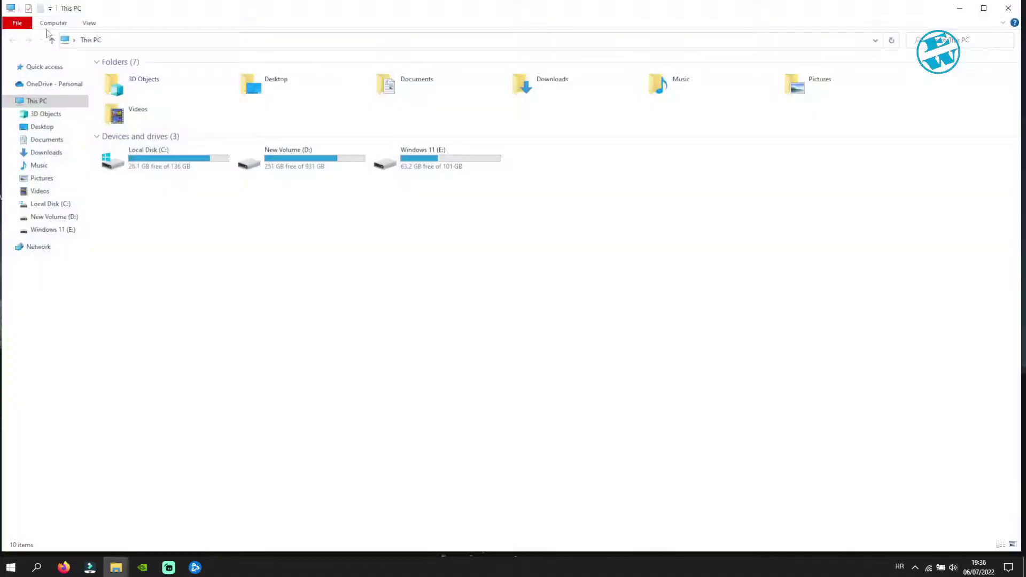
{"action": "double_click", "coordinate": [150, 163]}
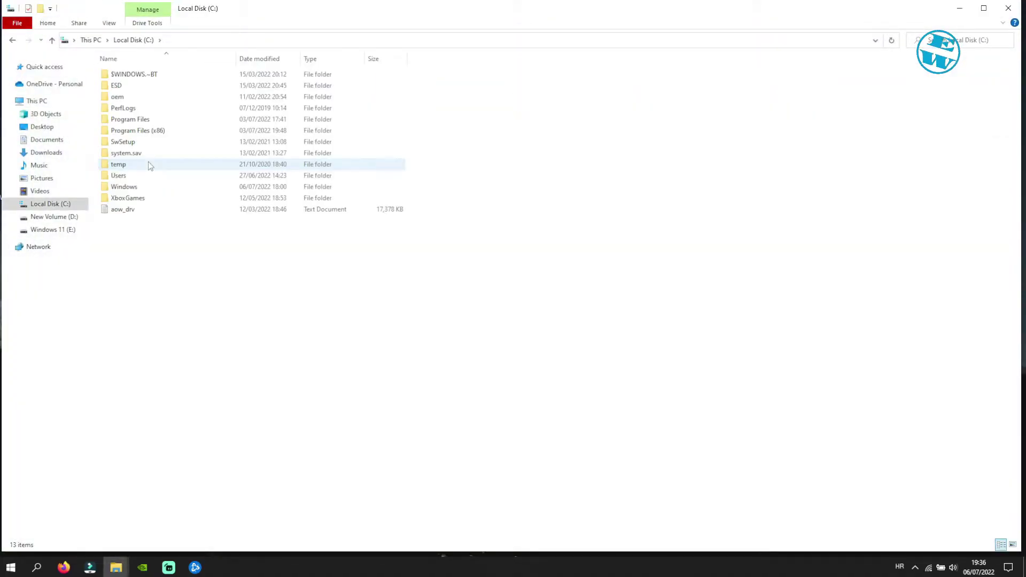
{"action": "double_click", "coordinate": [137, 132]}
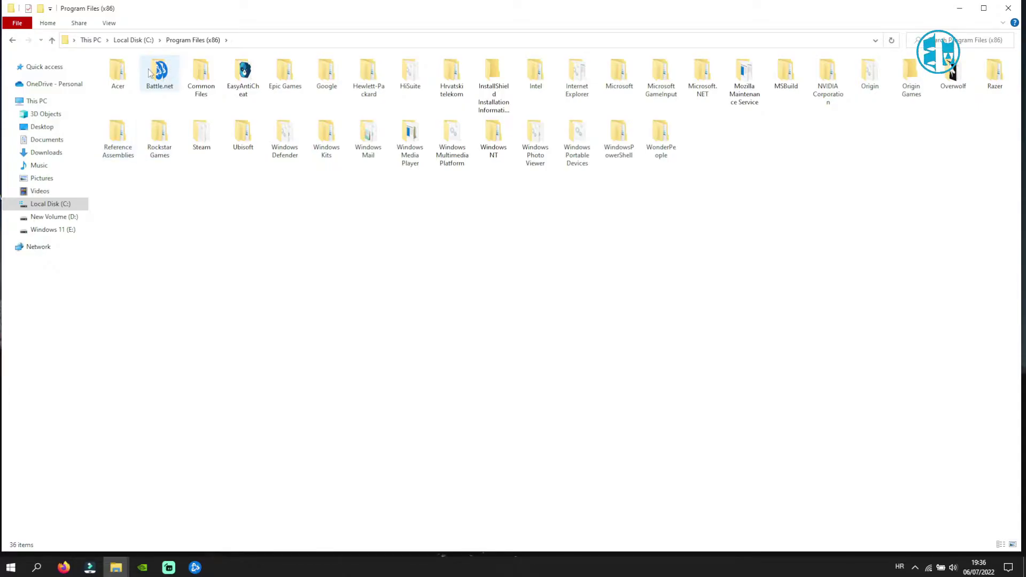
{"action": "double_click", "coordinate": [155, 75]}
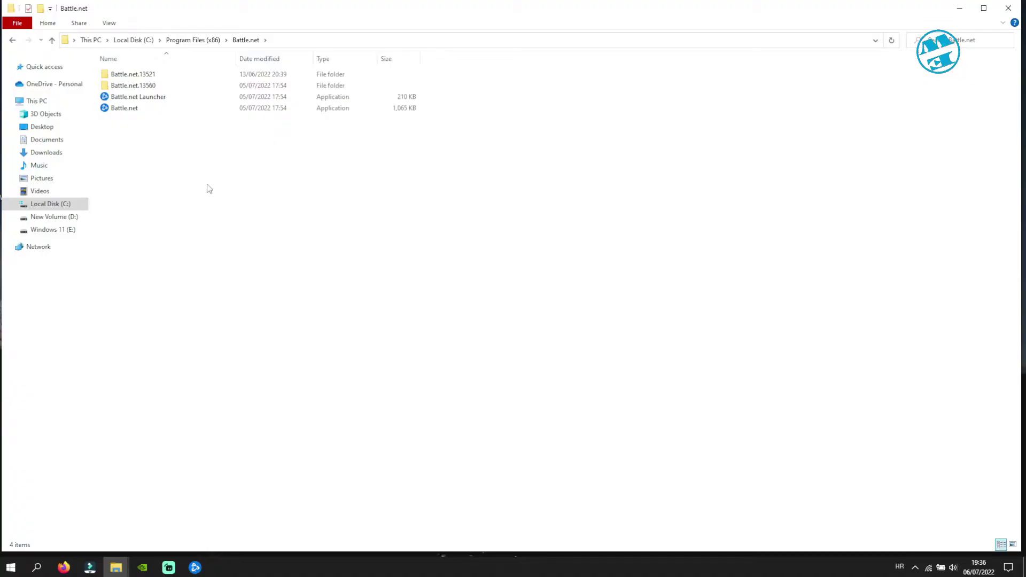
{"action": "left_click", "coordinate": [1009, 8]}
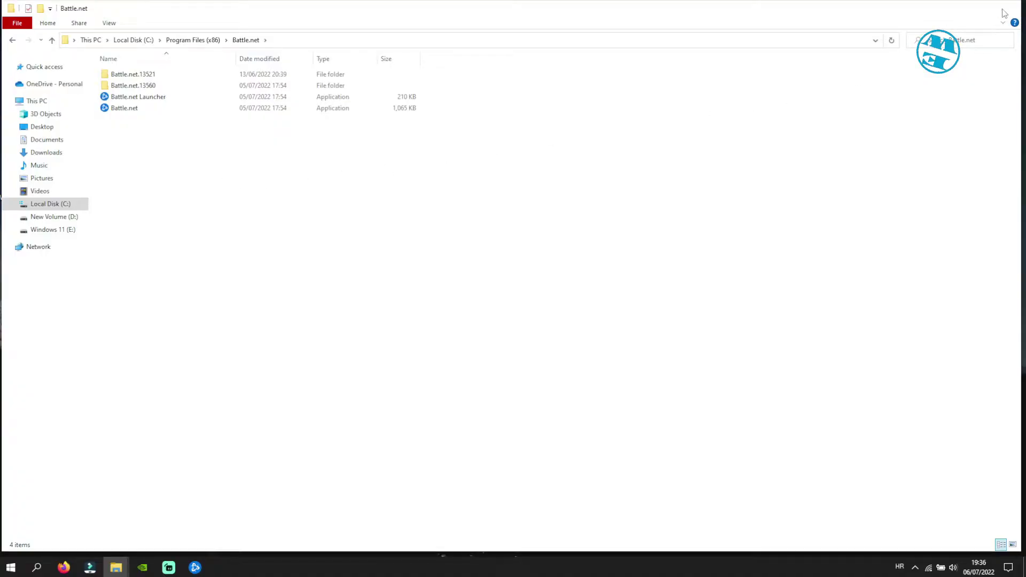
Set the Wow application in D:\World of Warcraft\_retail_ to run as an administrator, and close File Explorer
{"action": "left_click", "coordinate": [116, 568]}
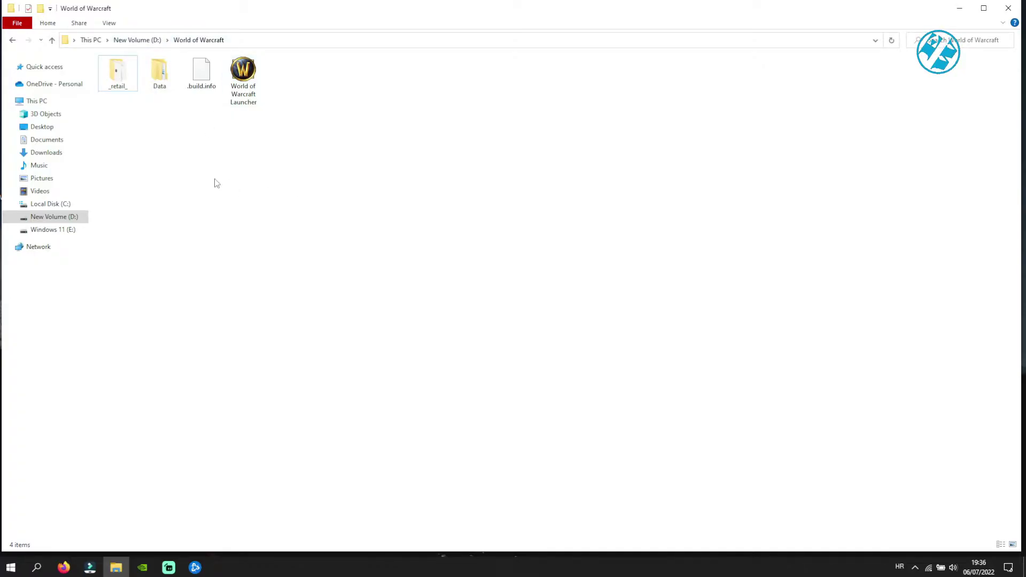
{"action": "double_click", "coordinate": [117, 72]}
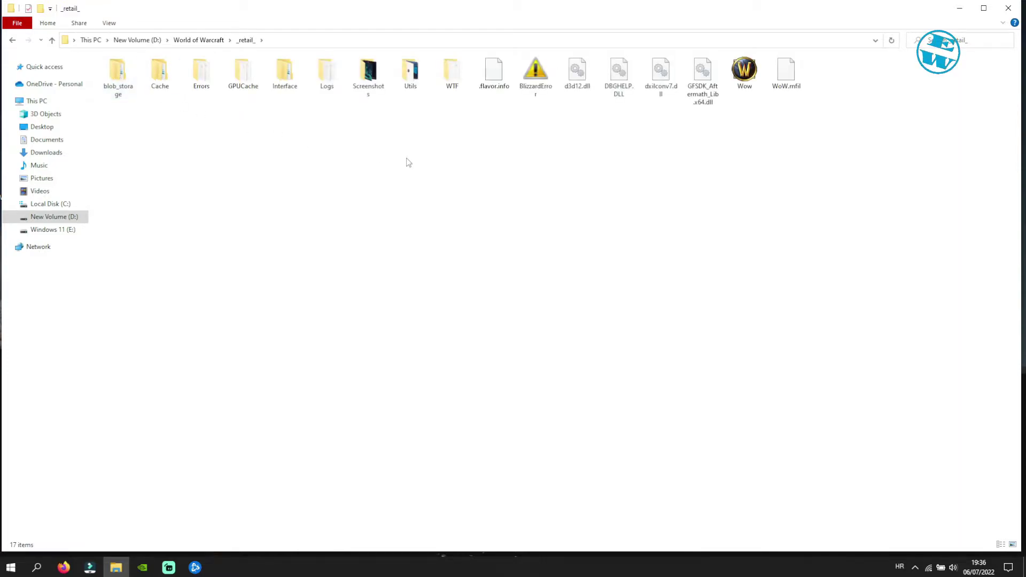
{"action": "left_click", "coordinate": [746, 71]}
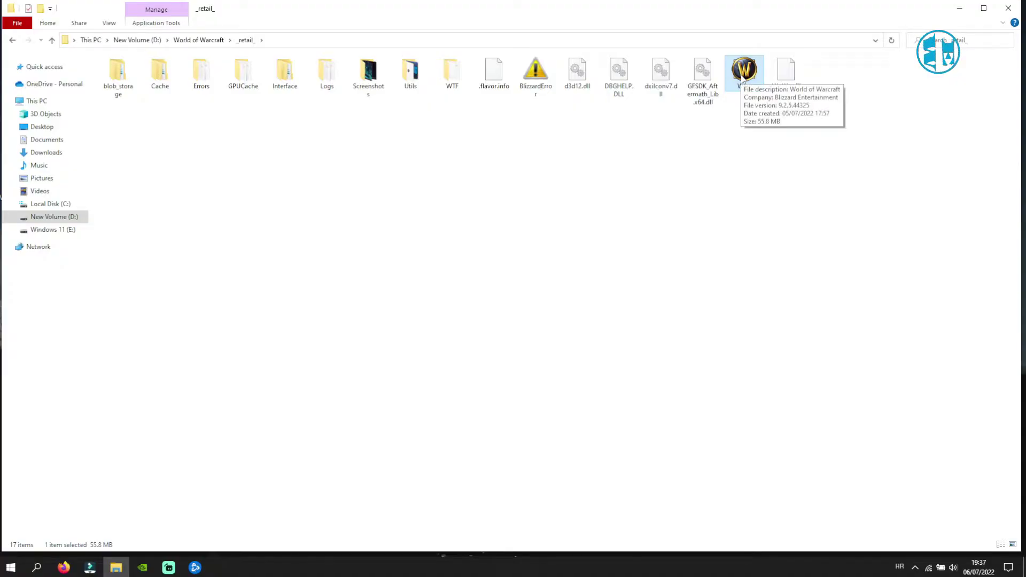
{"action": "right_click", "coordinate": [743, 78]}
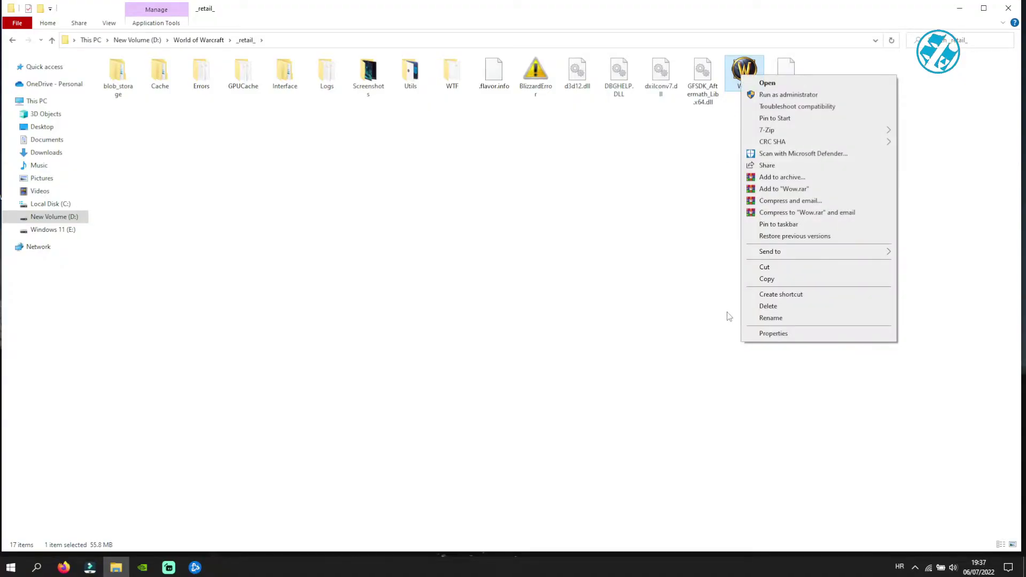
{"action": "left_click", "coordinate": [770, 333]}
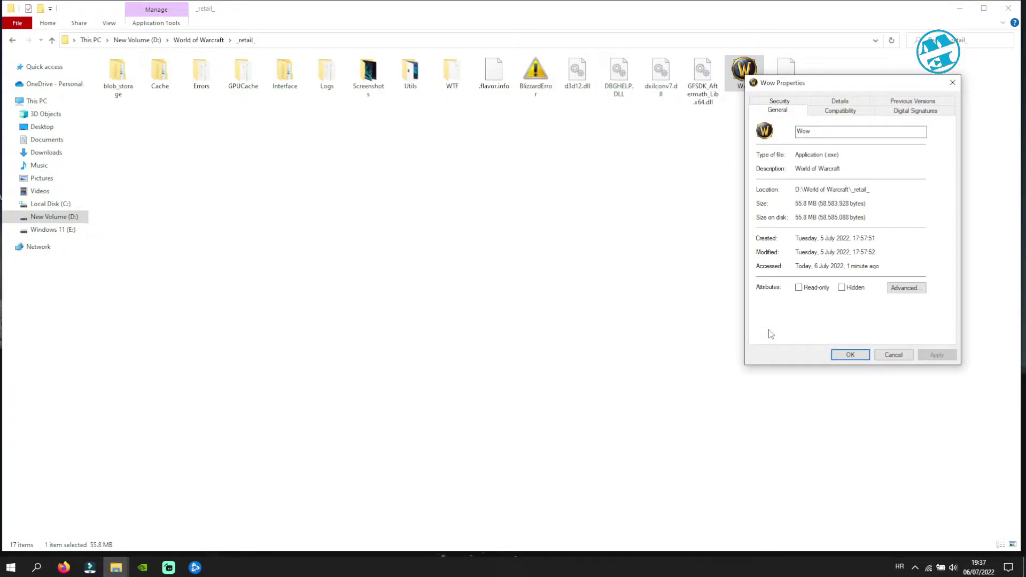
{"action": "left_click", "coordinate": [837, 113]}
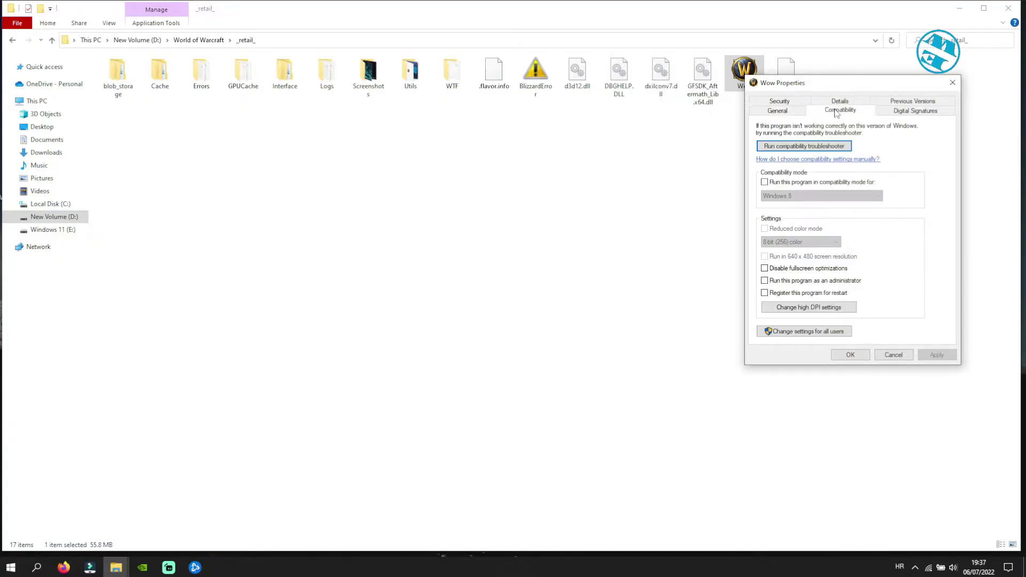
{"action": "left_click", "coordinate": [765, 281]}
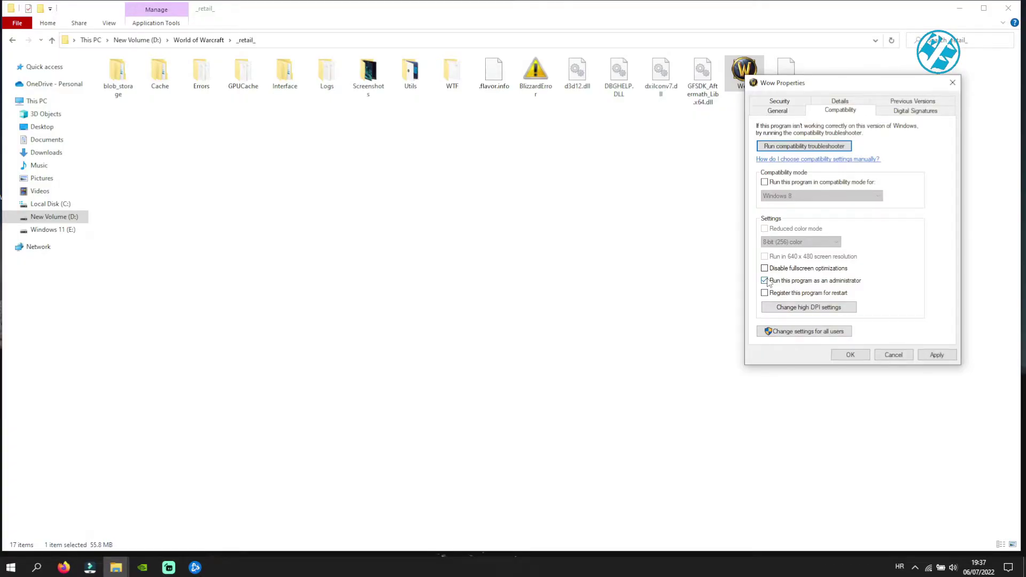
{"action": "left_click", "coordinate": [937, 354]}
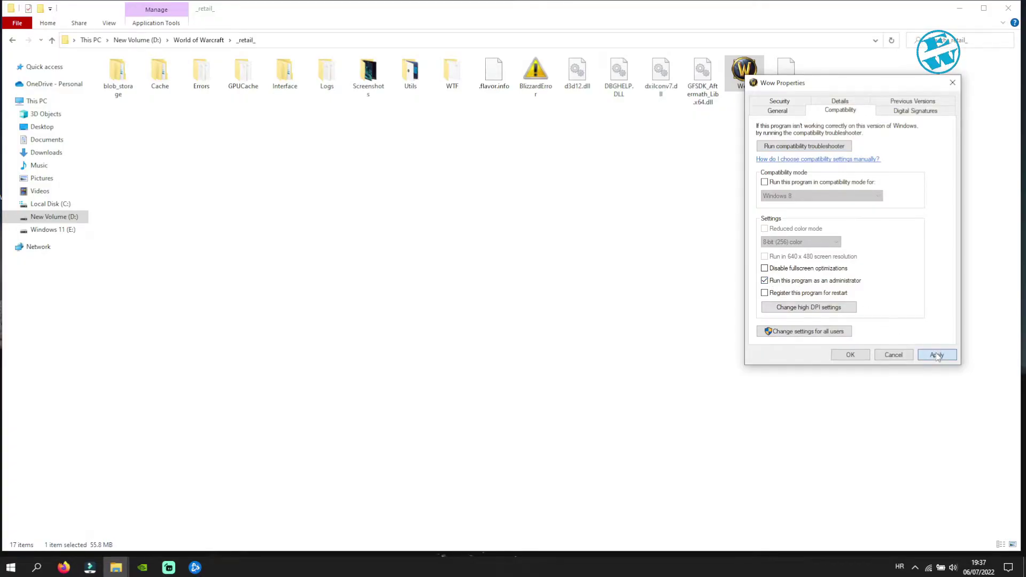
{"action": "left_click", "coordinate": [851, 355]}
{"action": "left_click", "coordinate": [817, 312]}
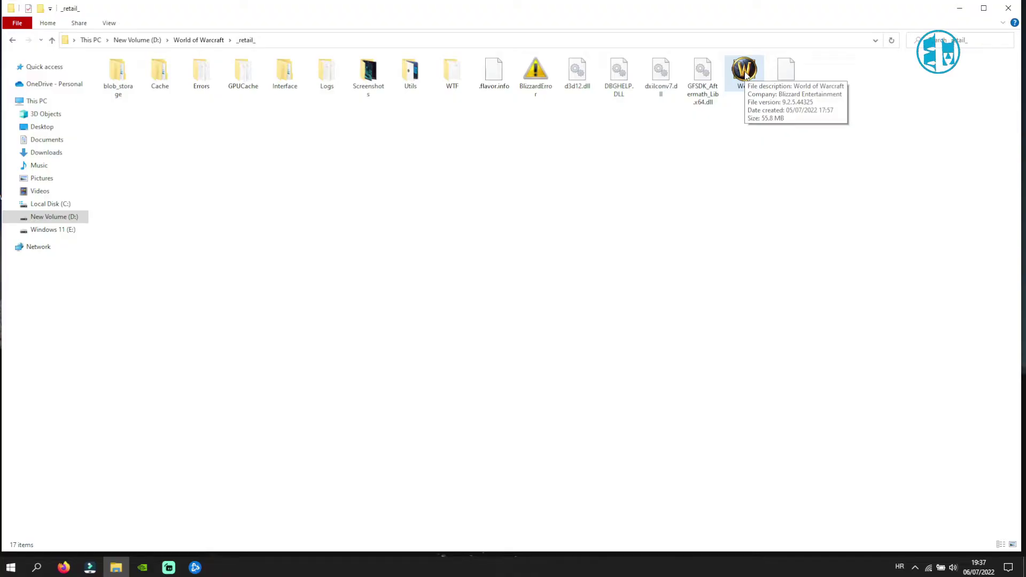
{"action": "left_click", "coordinate": [1008, 9]}
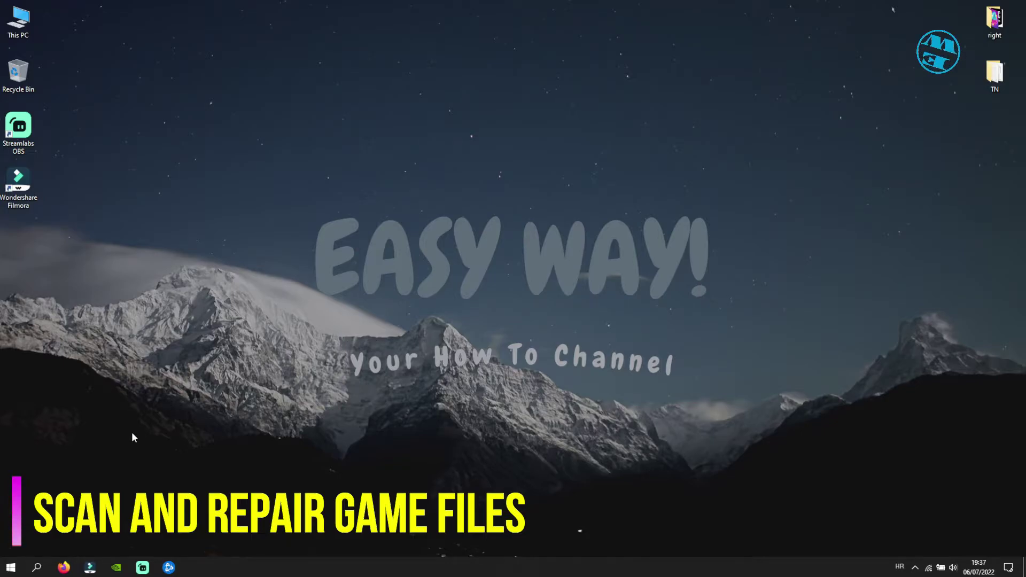
Start a Scan and Repair of the World of Warcraft installation from the Battle.net launcher
{"action": "left_click", "coordinate": [169, 568]}
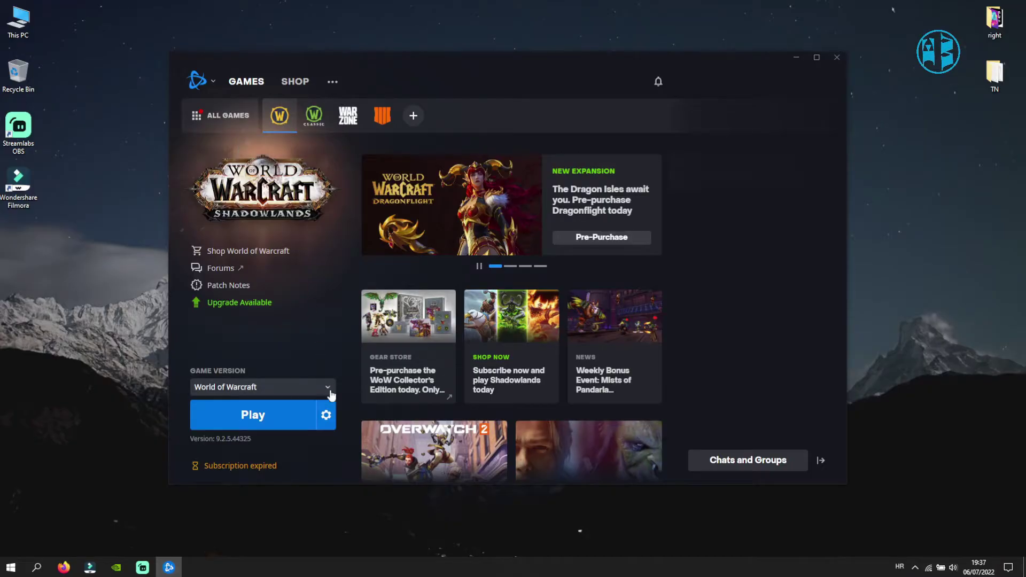
{"action": "left_click", "coordinate": [327, 415]}
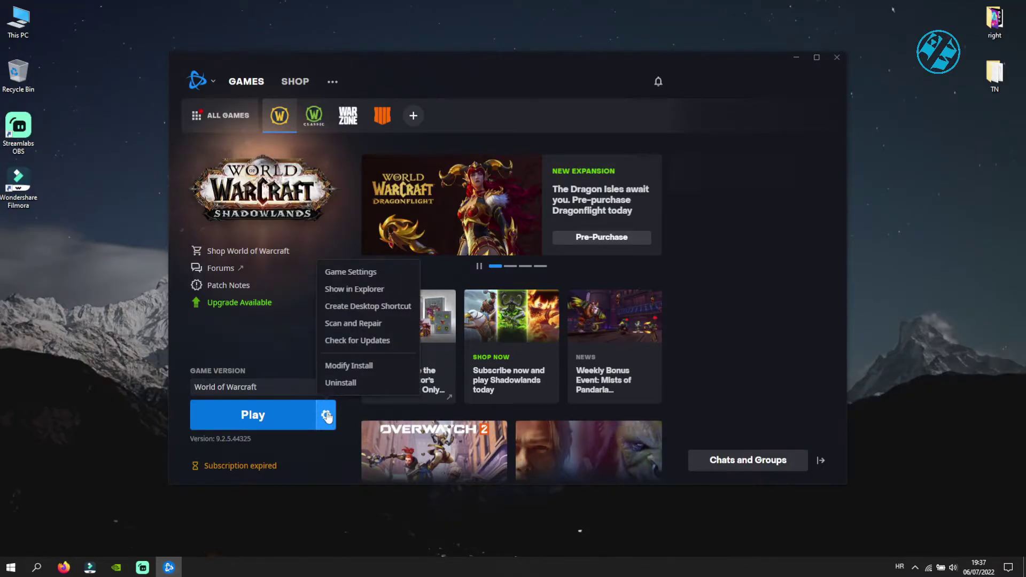
{"action": "left_click", "coordinate": [356, 323]}
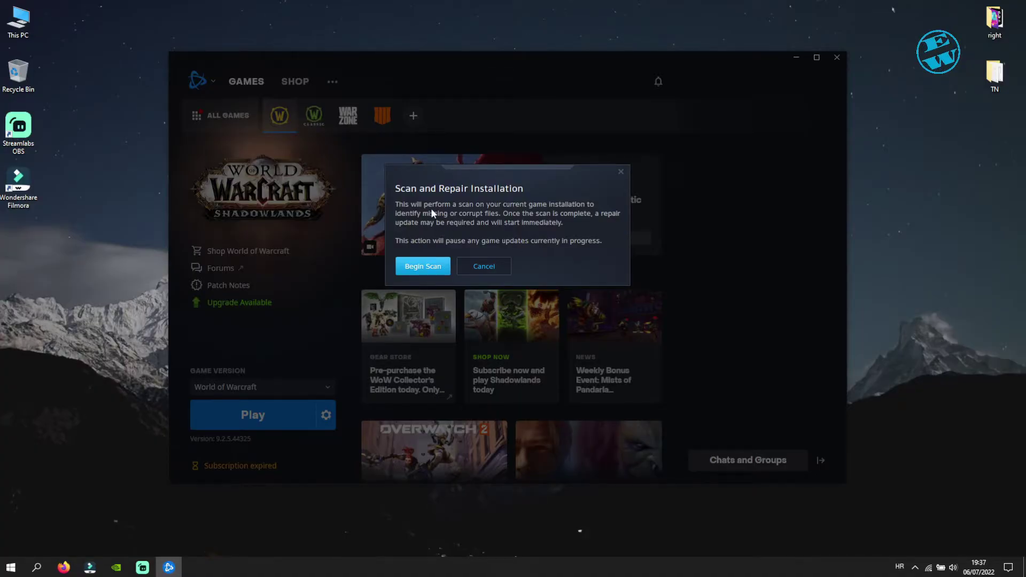
{"action": "left_click", "coordinate": [428, 267]}
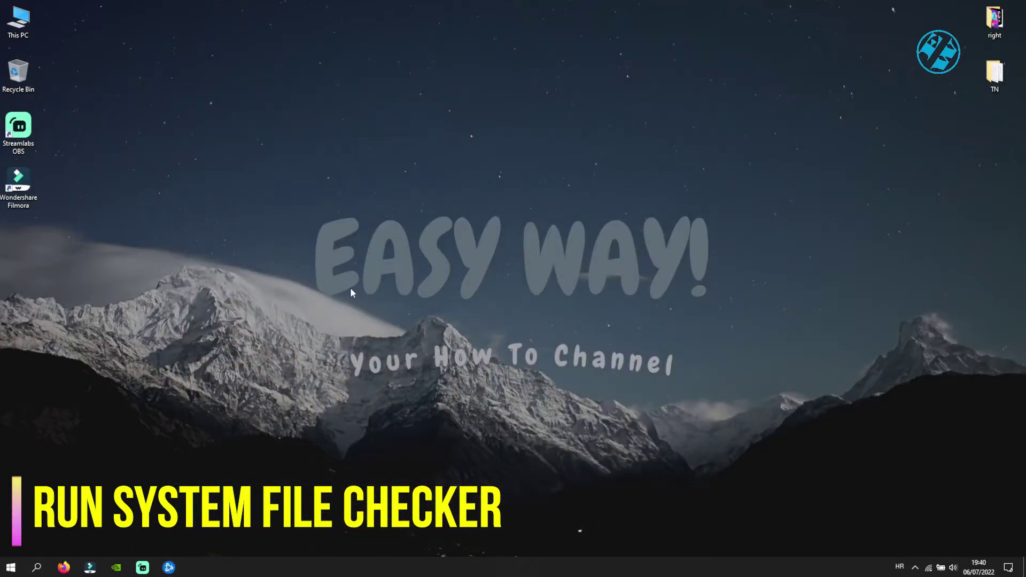
Search Windows for Command Prompt and run it as administrator, allowing it to make changes to the device
{"action": "right_click", "coordinate": [8, 565]}
{"action": "left_click", "coordinate": [27, 499]}
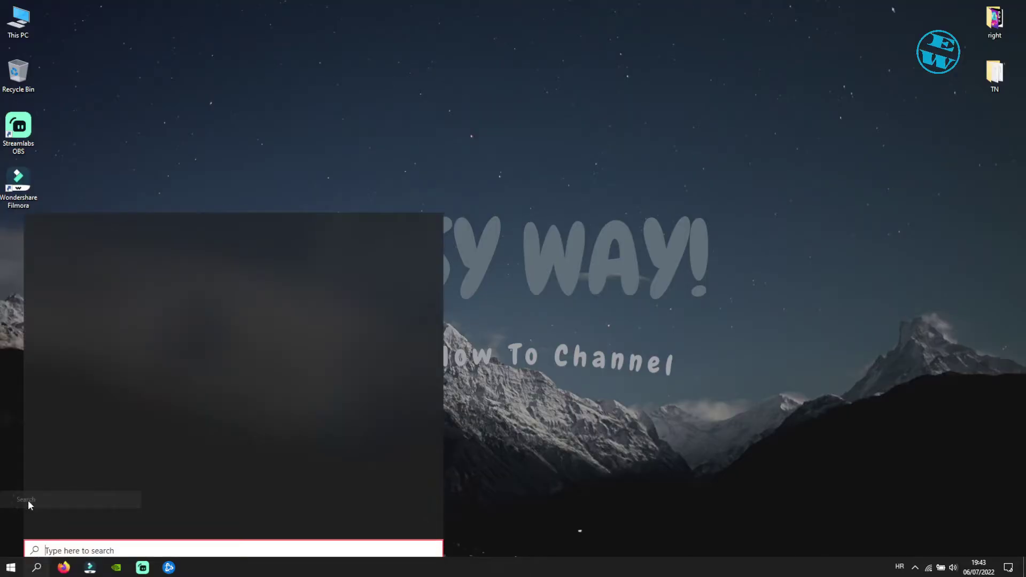
{"action": "type", "text": "com"}
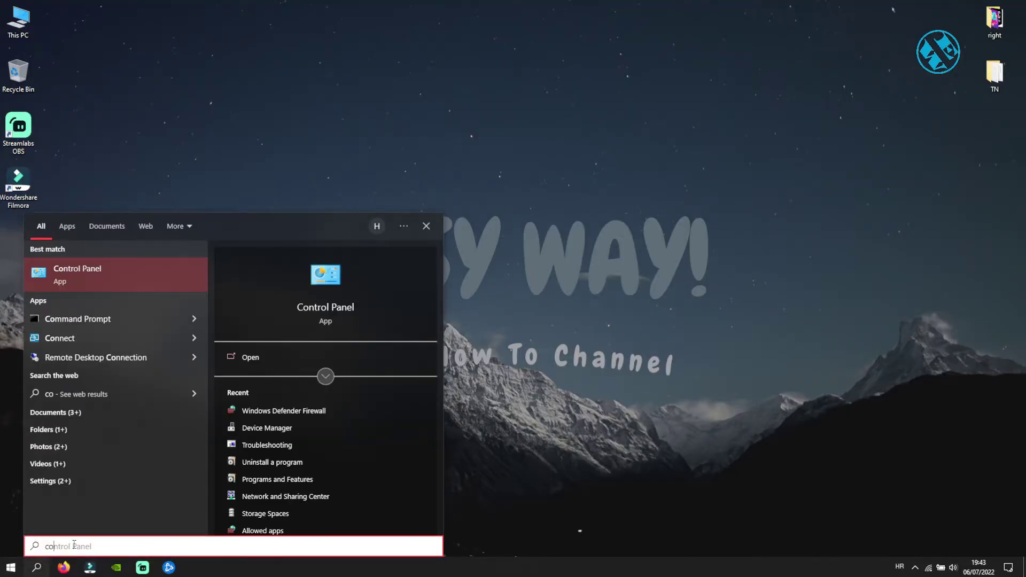
{"action": "right_click", "coordinate": [98, 275]}
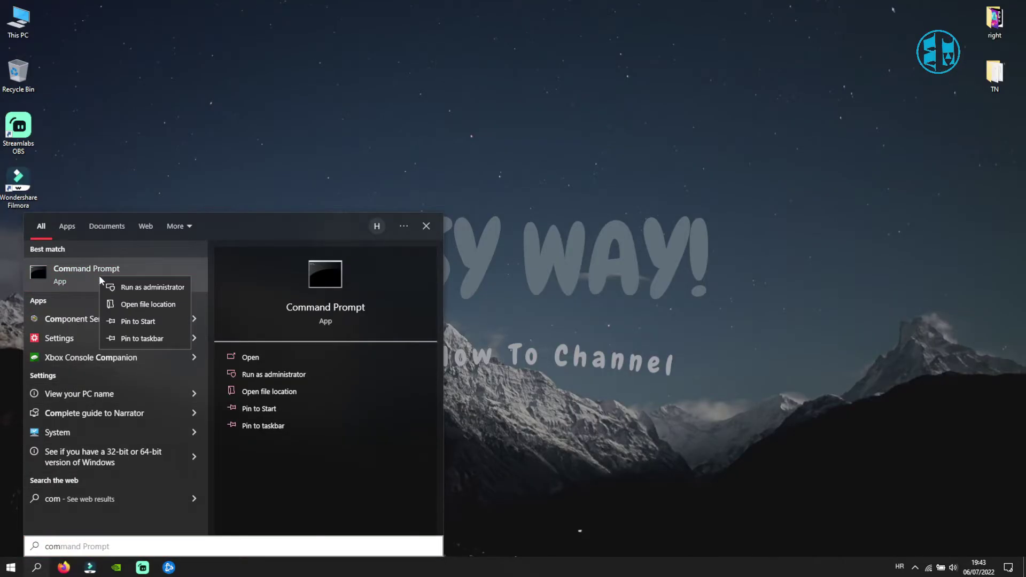
{"action": "left_click", "coordinate": [148, 289]}
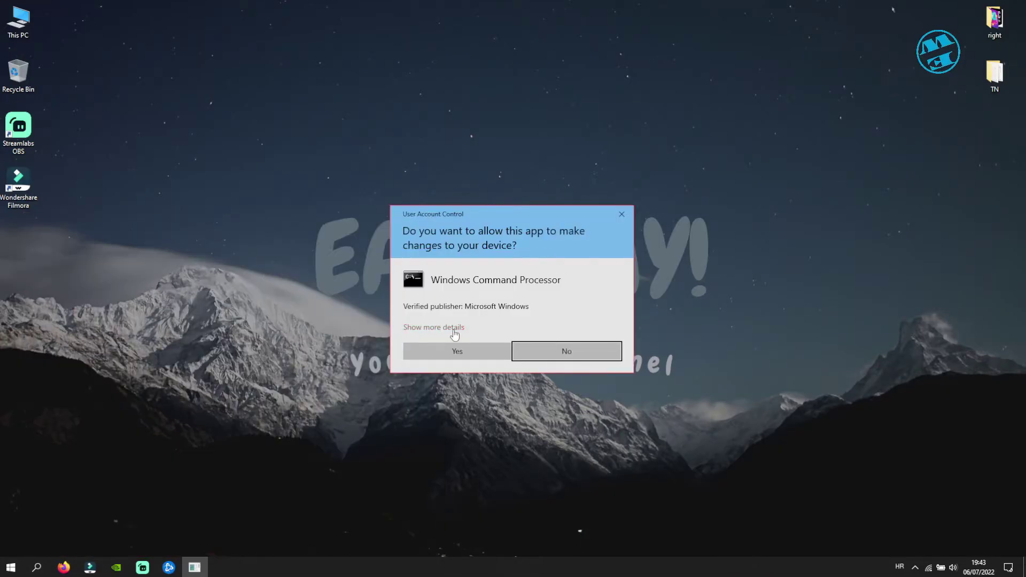
{"action": "left_click", "coordinate": [456, 352]}
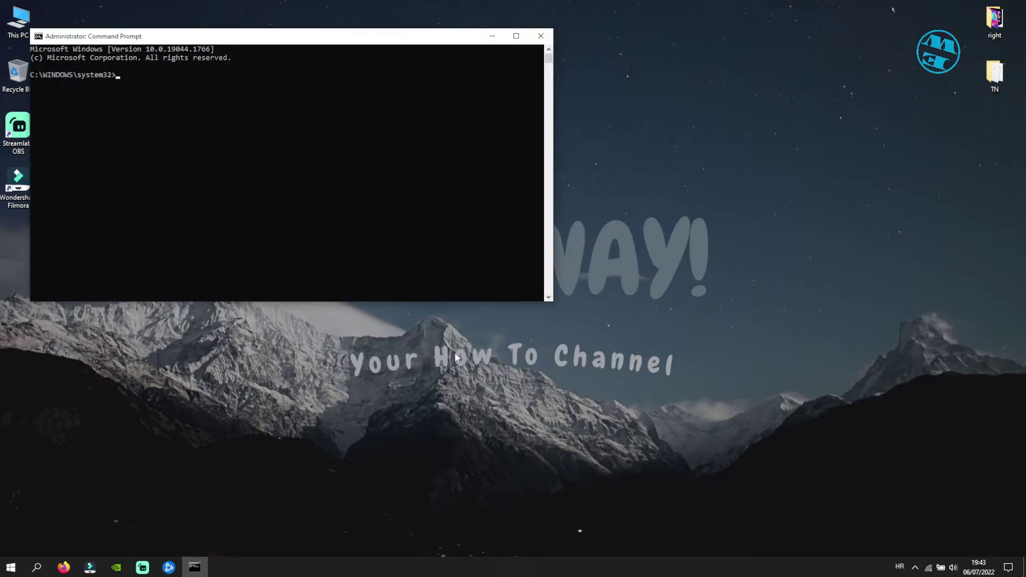
Run the System File Checker command sfc /scannow in the administrator Command Prompt
{"action": "left_click_drag", "start_coordinate": [237, 42], "coordinate": [453, 81]}
{"action": "right_click", "coordinate": [344, 112]}
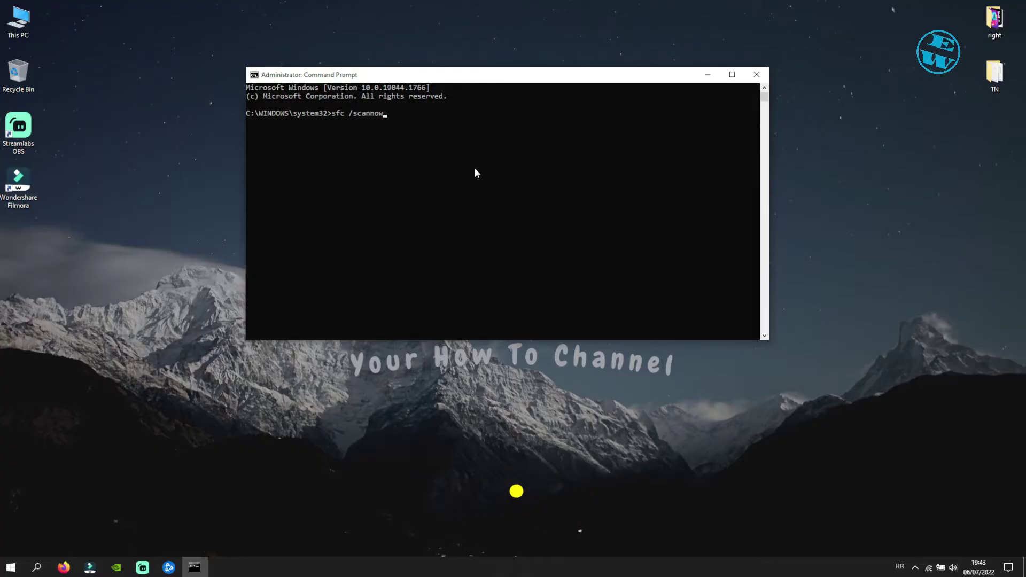
{"action": "key", "text": "Return"}
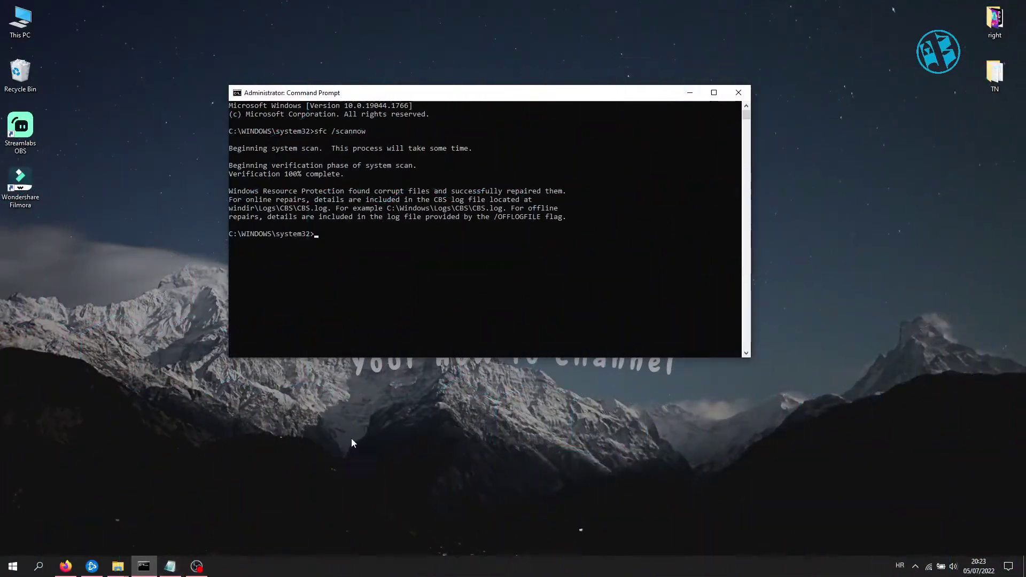
{"action": "left_click", "coordinate": [359, 302]}
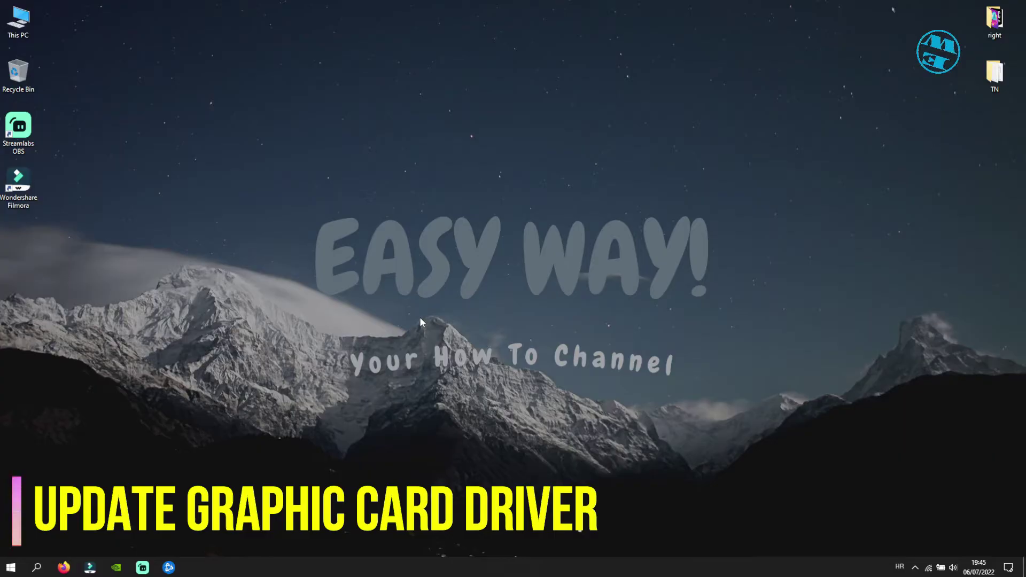
Search automatically for an updated driver for the NVIDIA GeForce GTX 1070 in Device Manager, and close Device Manager
{"action": "right_click", "coordinate": [10, 567]}
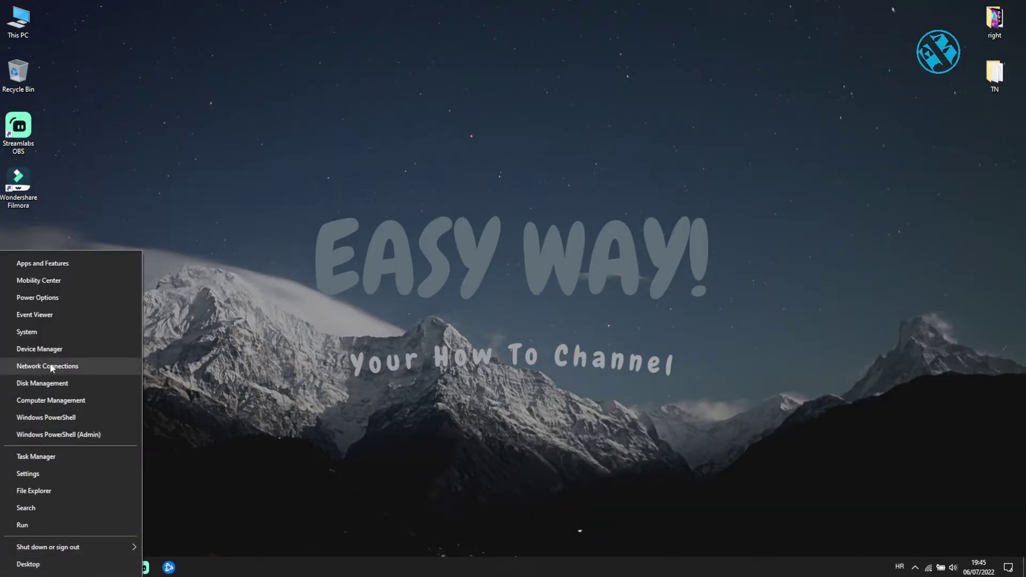
{"action": "left_click", "coordinate": [43, 349]}
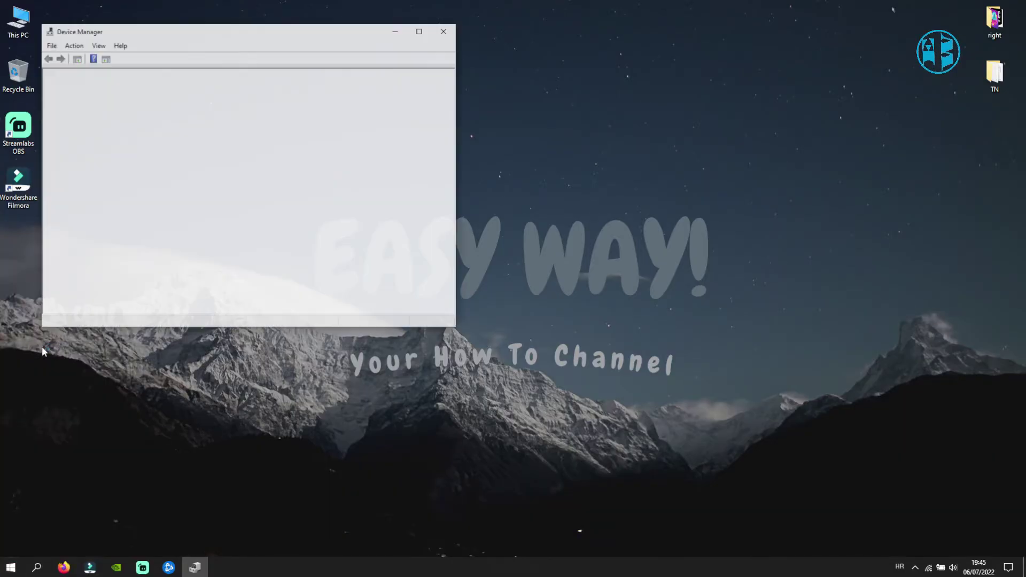
{"action": "left_click", "coordinate": [57, 141]}
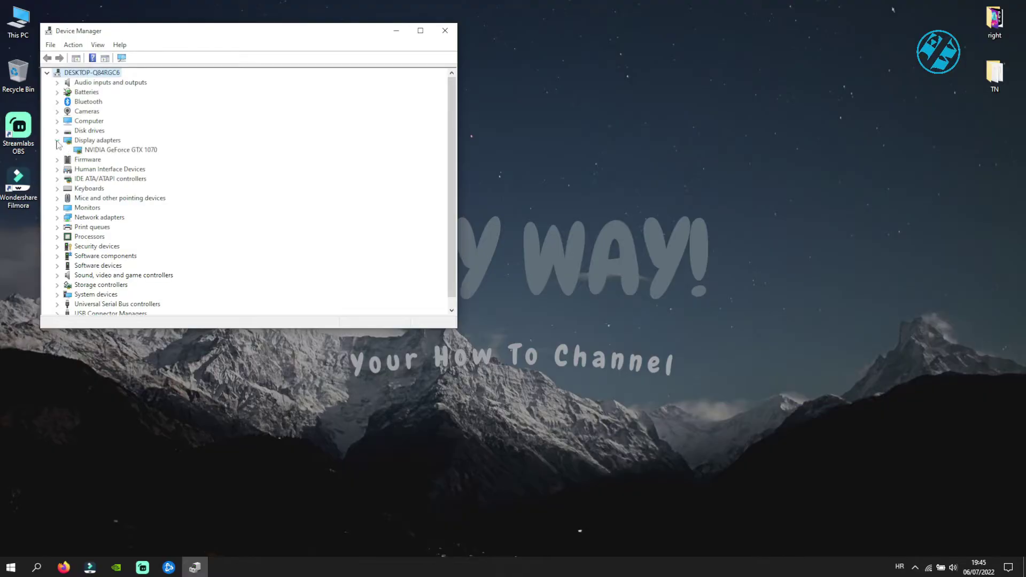
{"action": "right_click", "coordinate": [122, 152]}
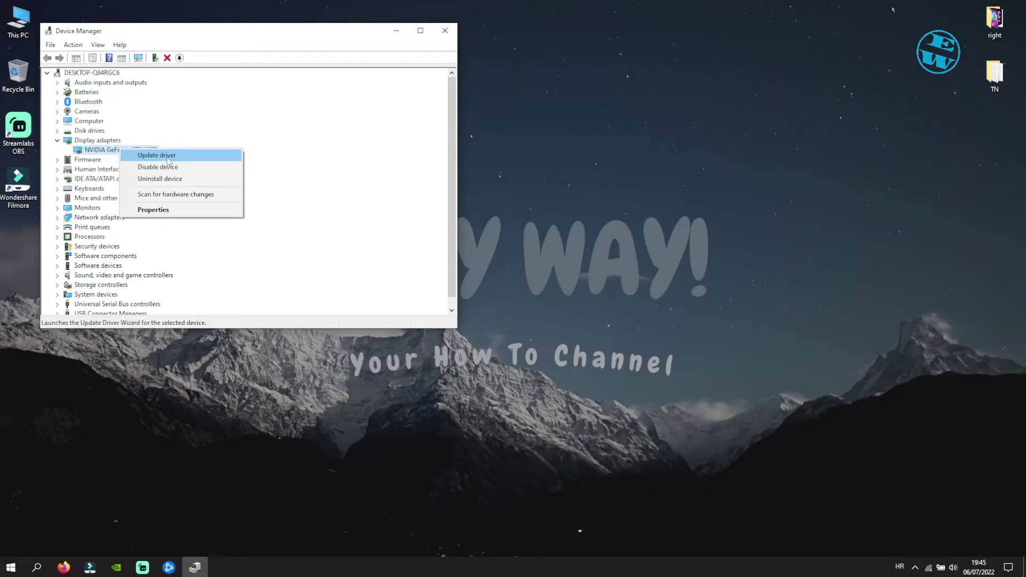
{"action": "left_click", "coordinate": [164, 157]}
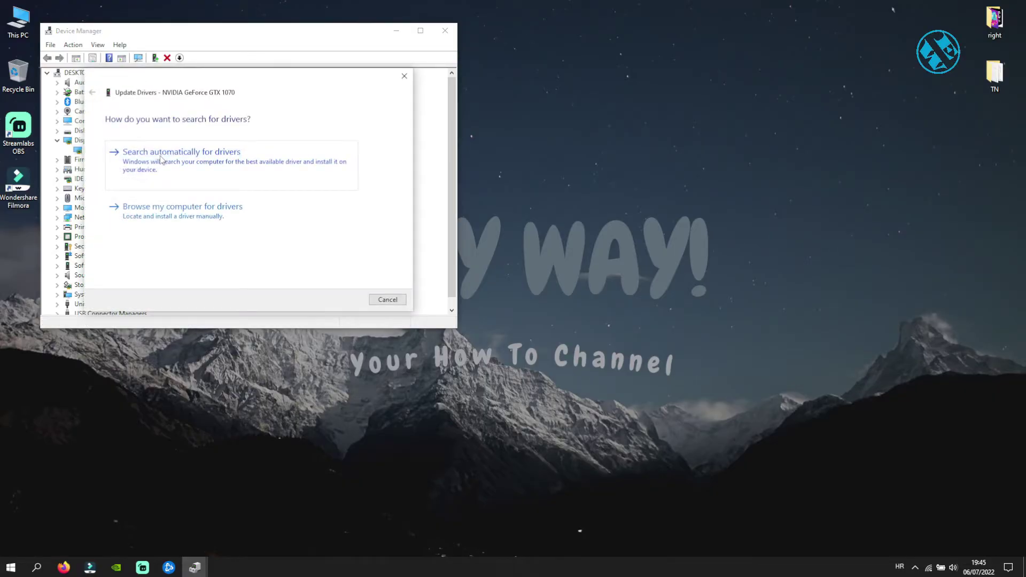
{"action": "left_click", "coordinate": [172, 161]}
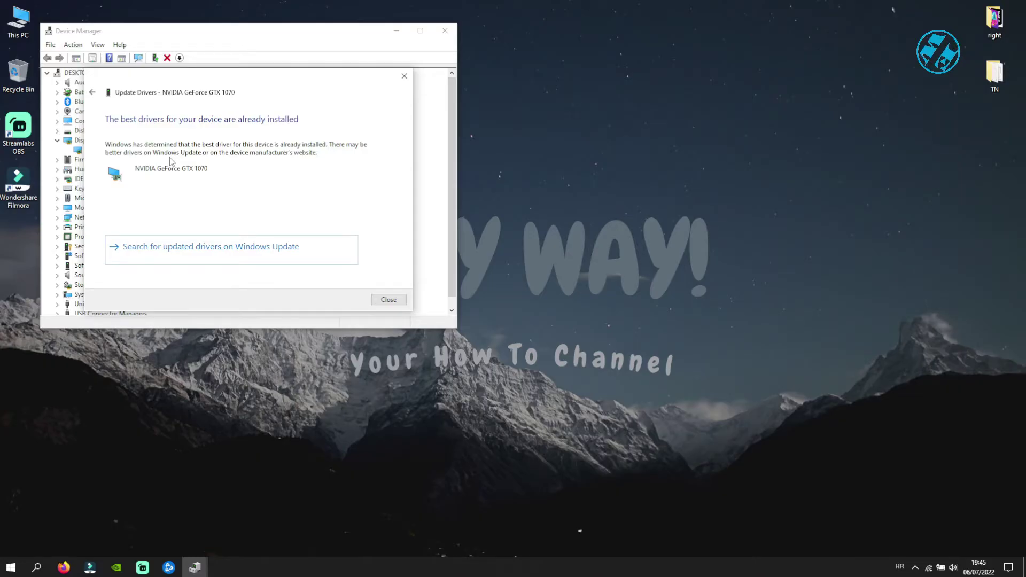
{"action": "left_click", "coordinate": [389, 300]}
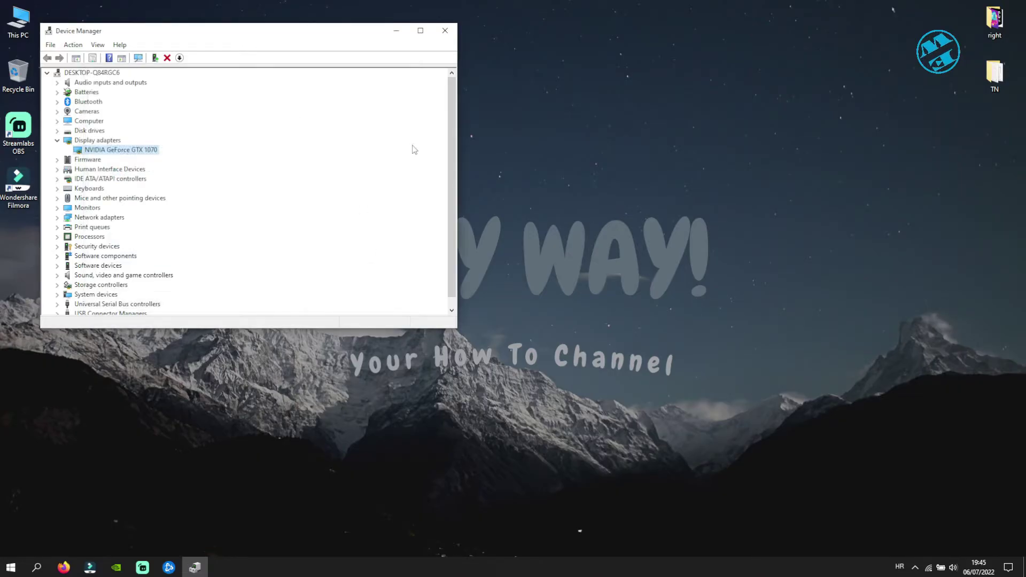
{"action": "left_click", "coordinate": [445, 31]}
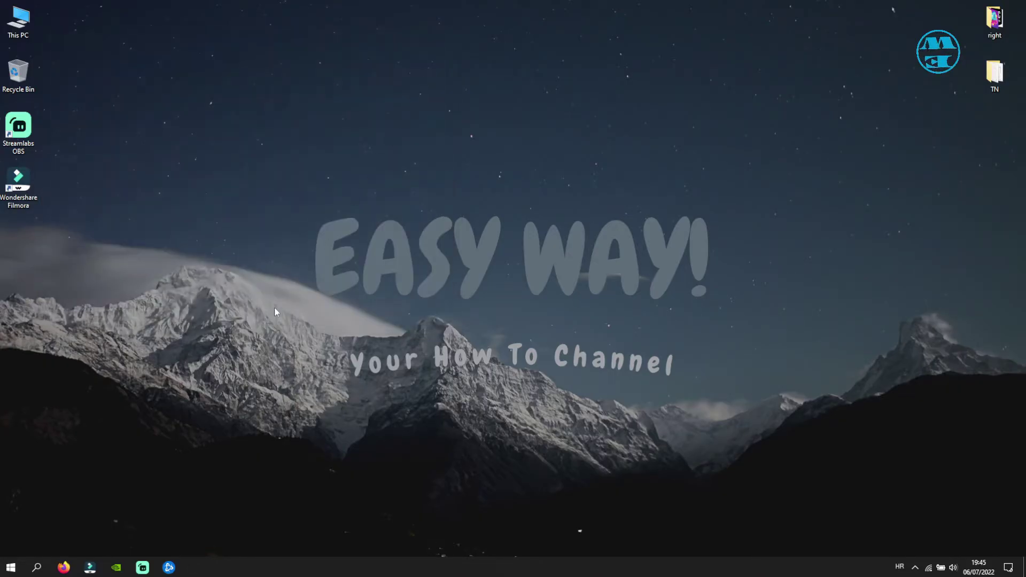
Switch to Firefox, view the open NVIDIA, AMD and Intel graphics driver download pages, and close the browser
{"action": "left_click", "coordinate": [63, 568]}
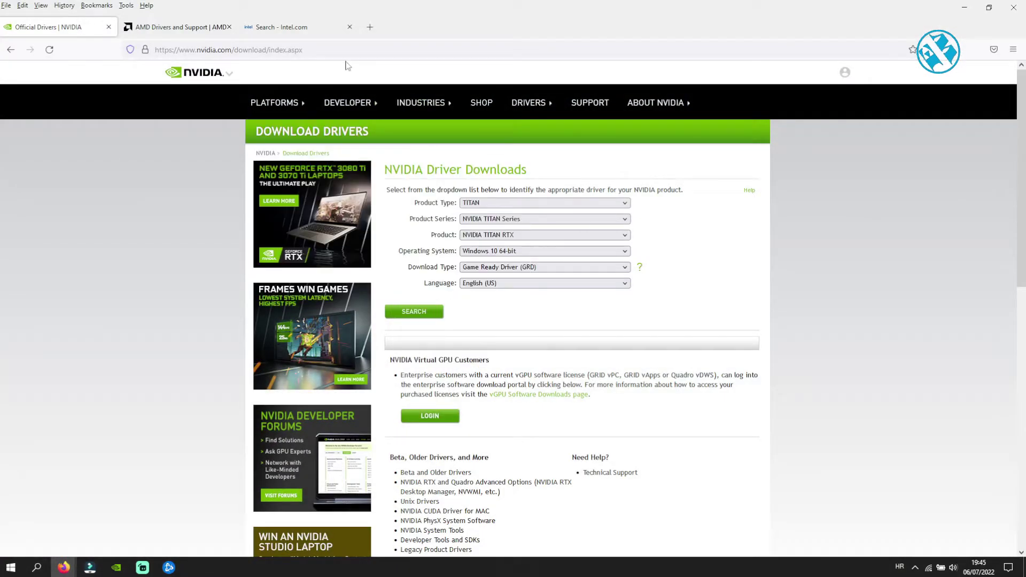
{"action": "left_click", "coordinate": [169, 25]}
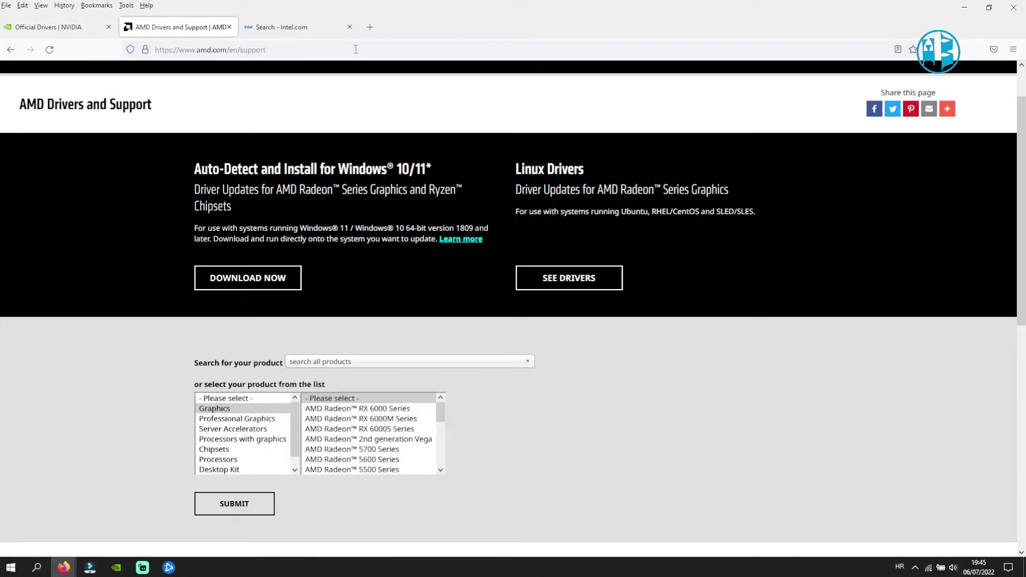
{"action": "left_click", "coordinate": [283, 26]}
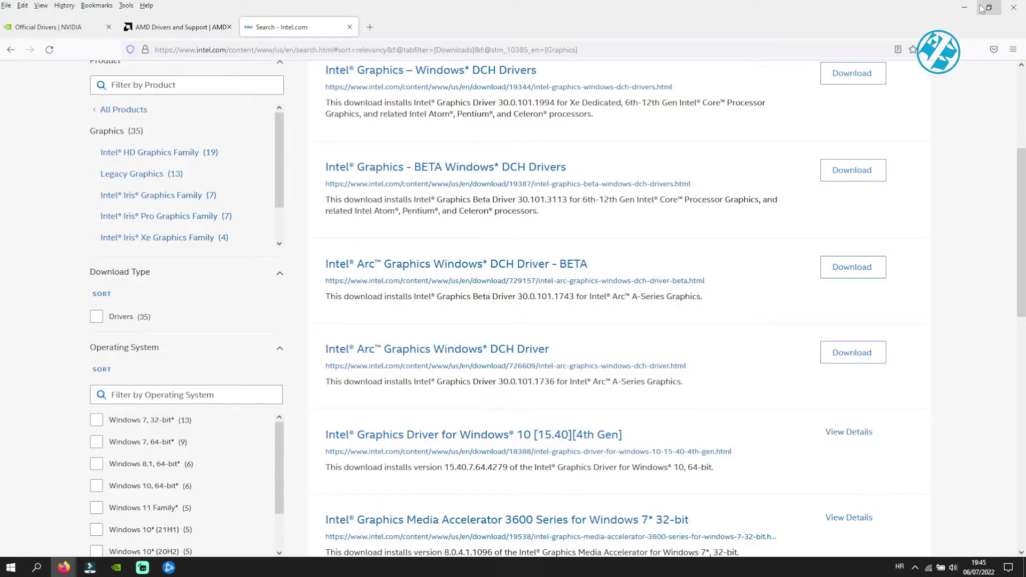
{"action": "left_click", "coordinate": [1014, 8]}
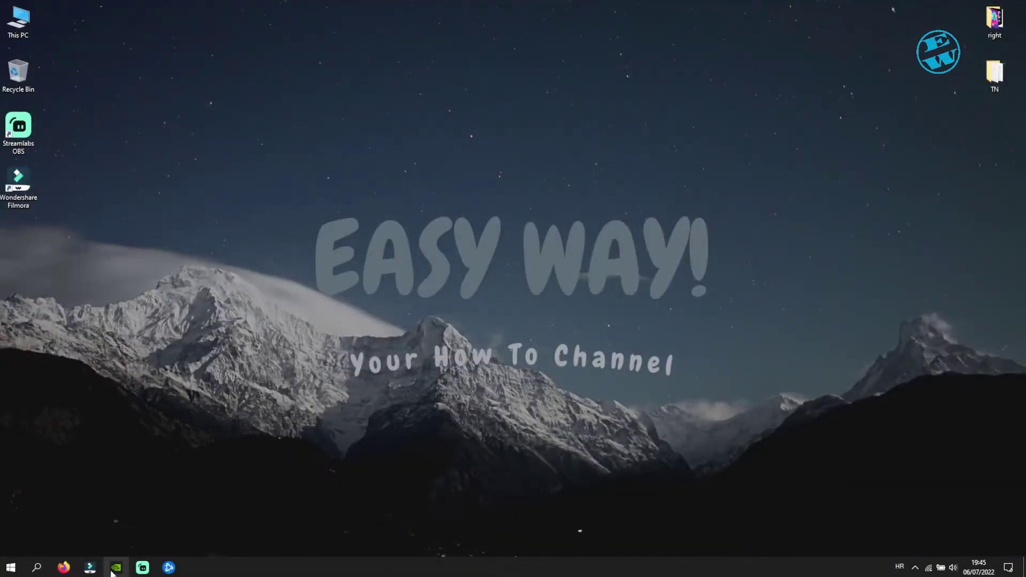
Switch to GeForce Experience, check for graphics driver updates, and close the application
{"action": "left_click", "coordinate": [114, 570]}
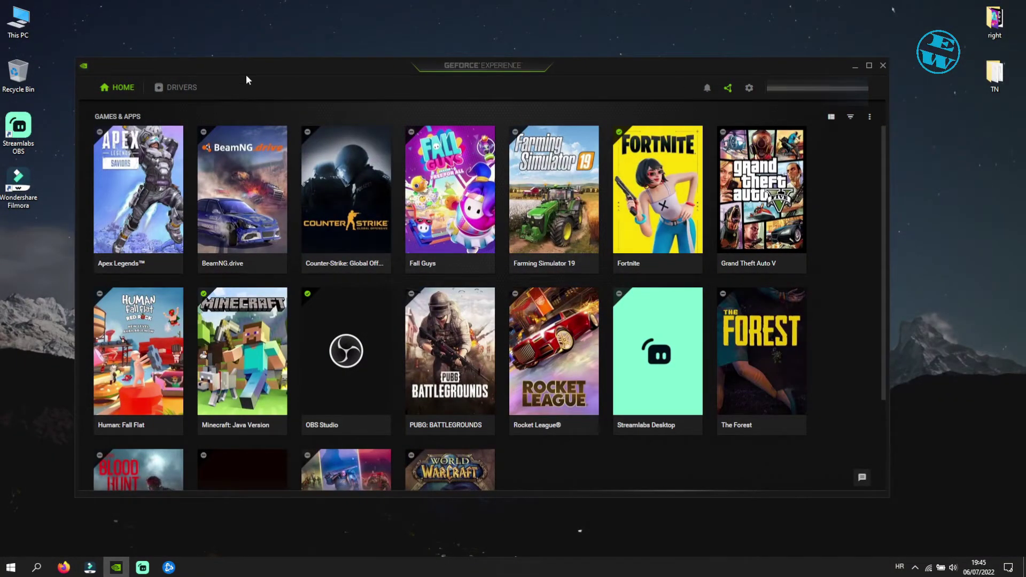
{"action": "left_click", "coordinate": [181, 87]}
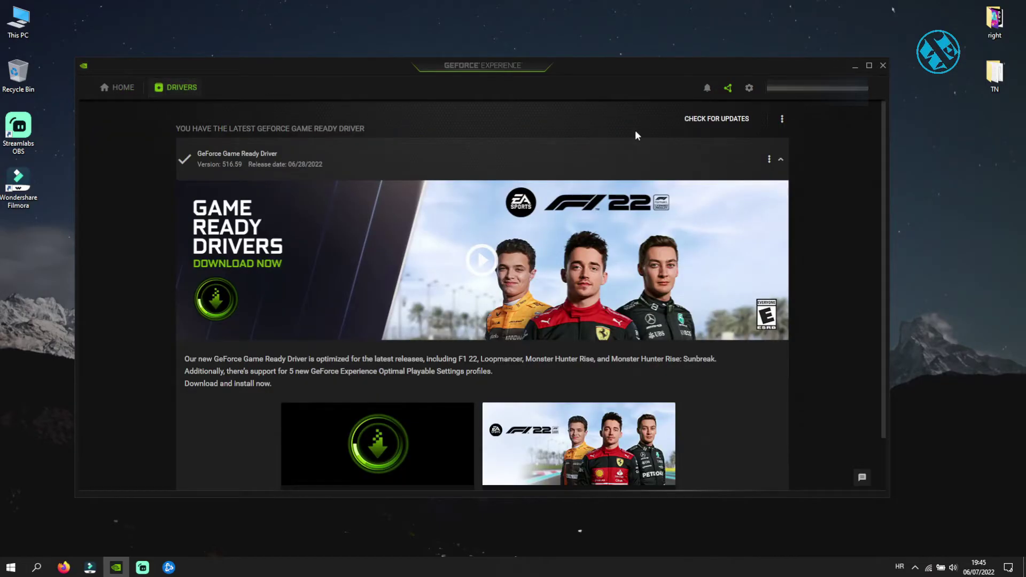
{"action": "left_click", "coordinate": [717, 119]}
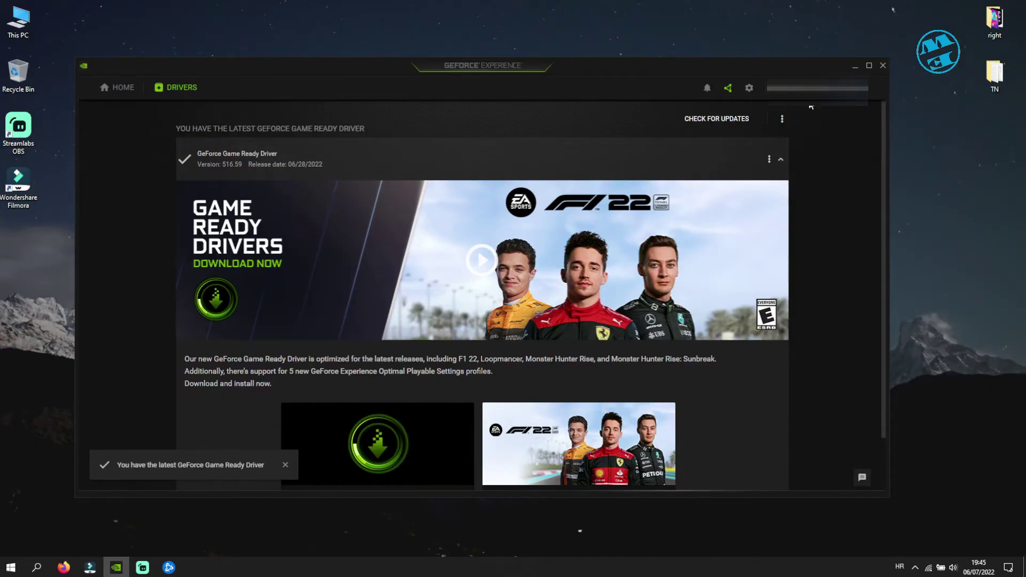
{"action": "left_click", "coordinate": [883, 64]}
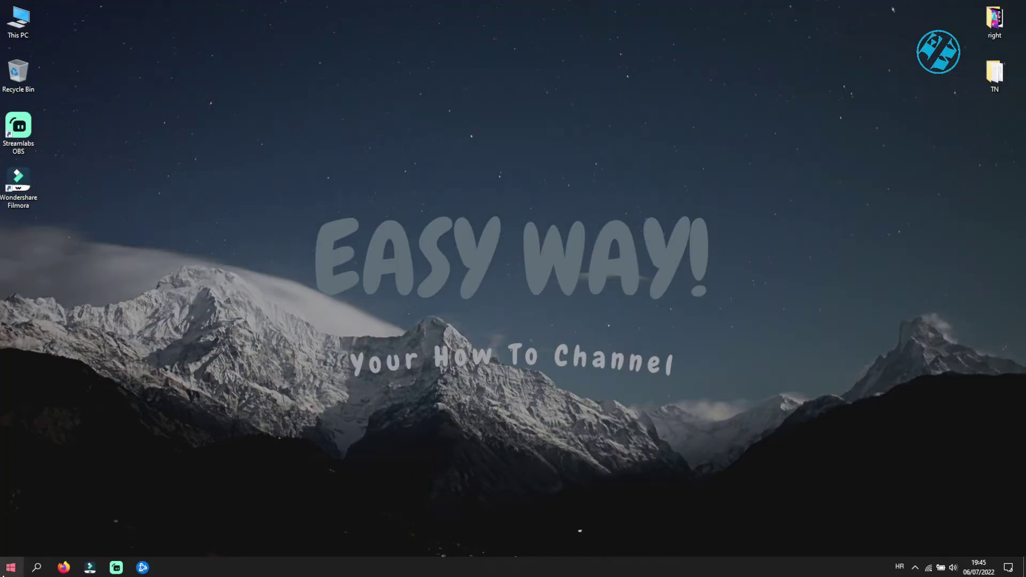
Check for Windows updates in the Windows Update settings
{"action": "left_click", "coordinate": [11, 567]}
{"action": "left_click", "coordinate": [10, 516]}
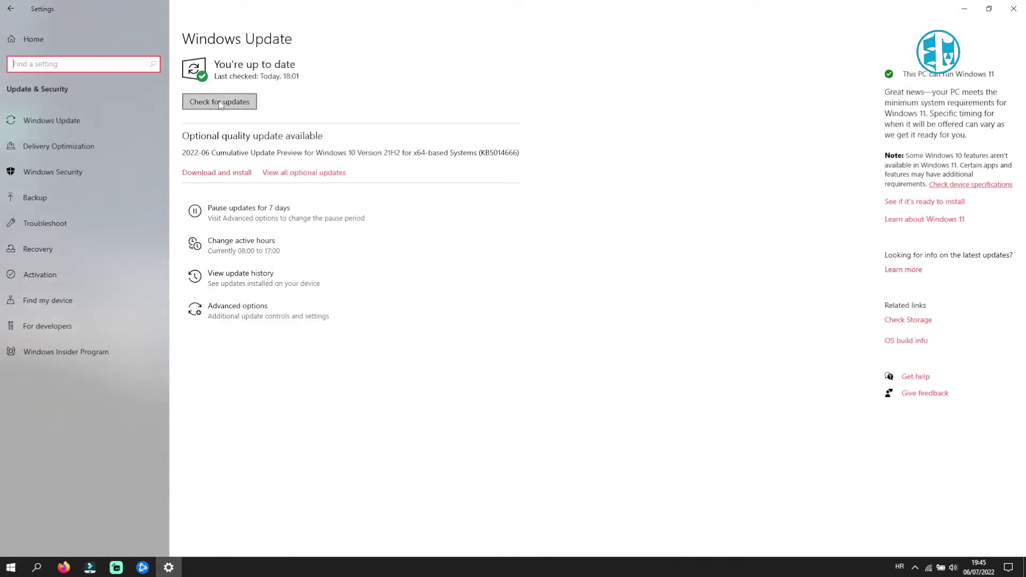
{"action": "left_click", "coordinate": [219, 103]}
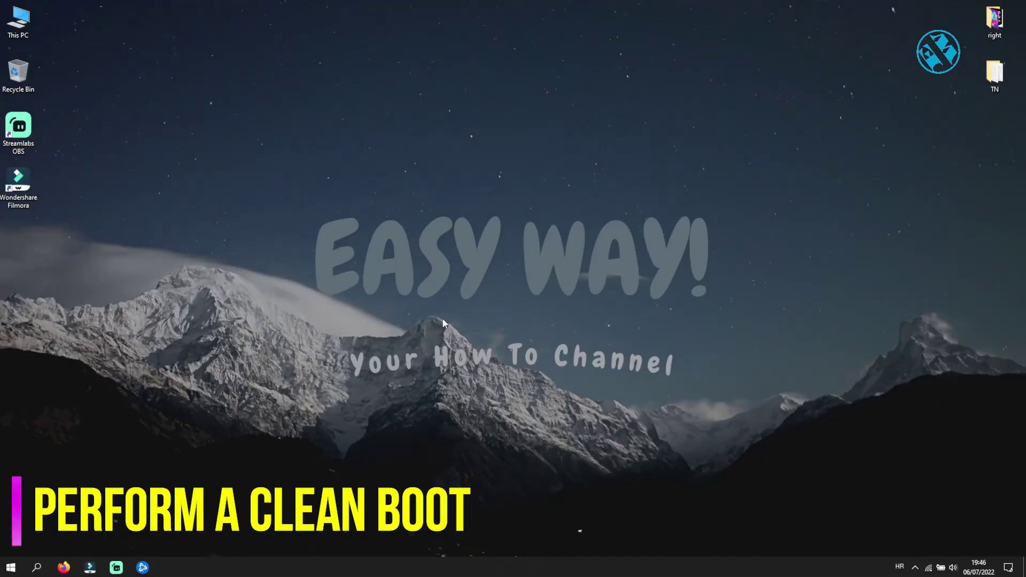
Run msconfig, hide all Microsoft services and disable all the remaining ones, then apply the change and exit without restarting
{"action": "right_click", "coordinate": [5, 568]}
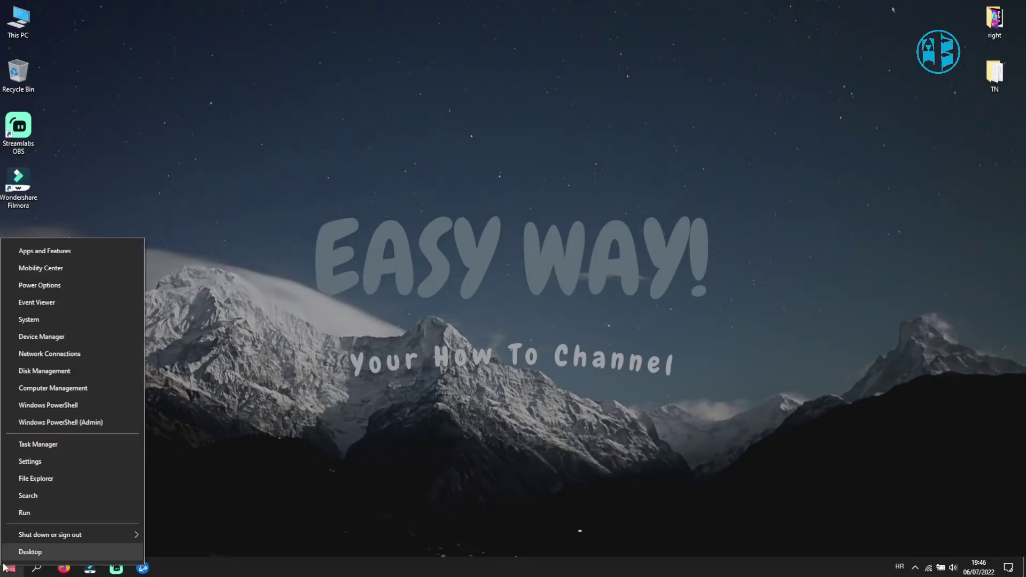
{"action": "left_click", "coordinate": [30, 512]}
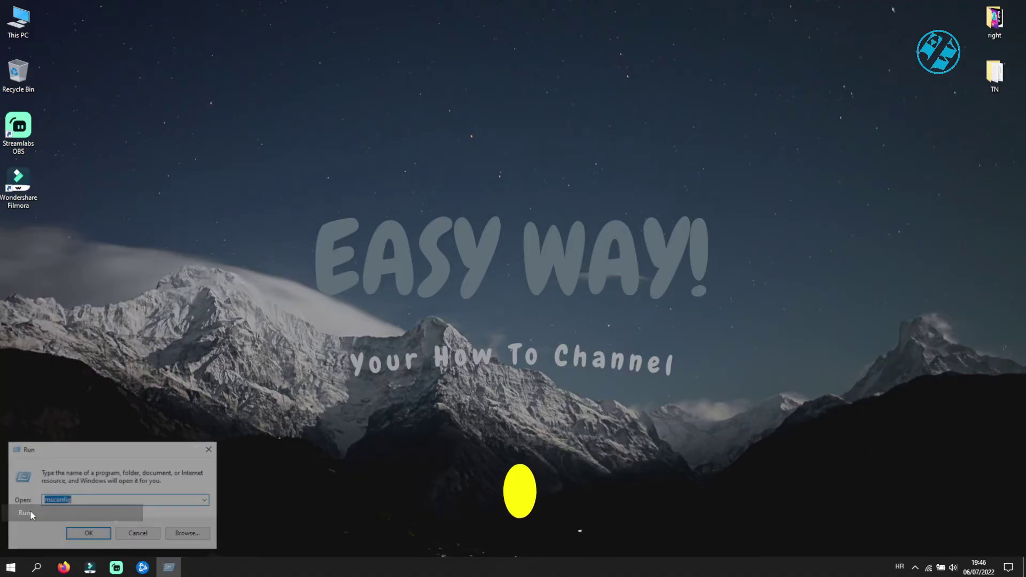
{"action": "left_click", "coordinate": [80, 500]}
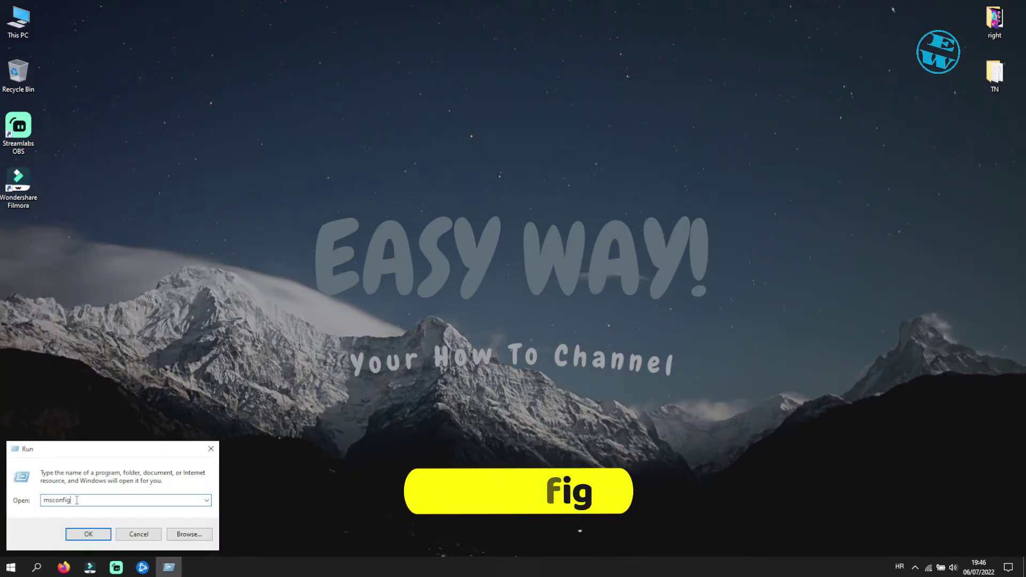
{"action": "key", "text": "Return"}
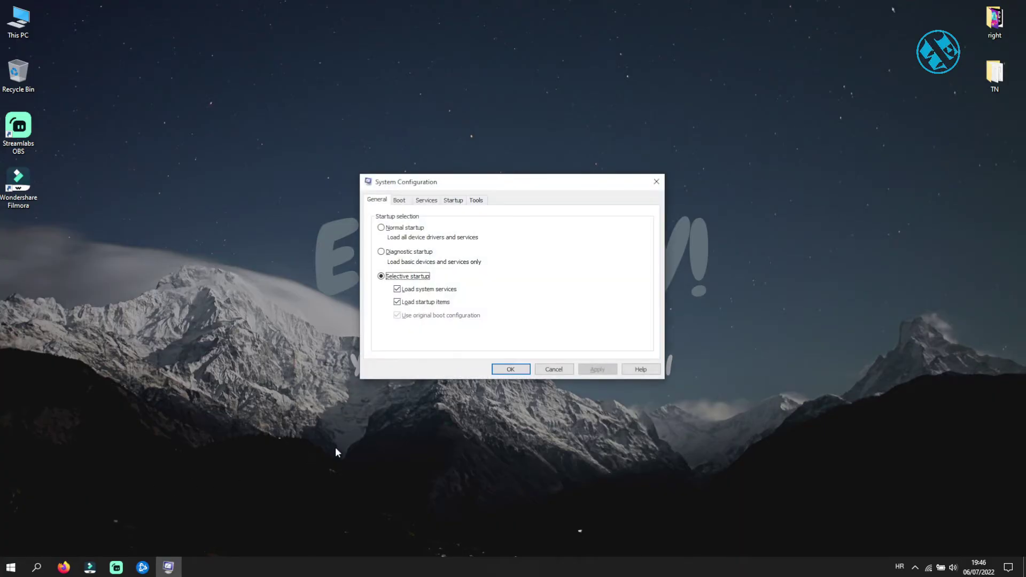
{"action": "left_click", "coordinate": [426, 202]}
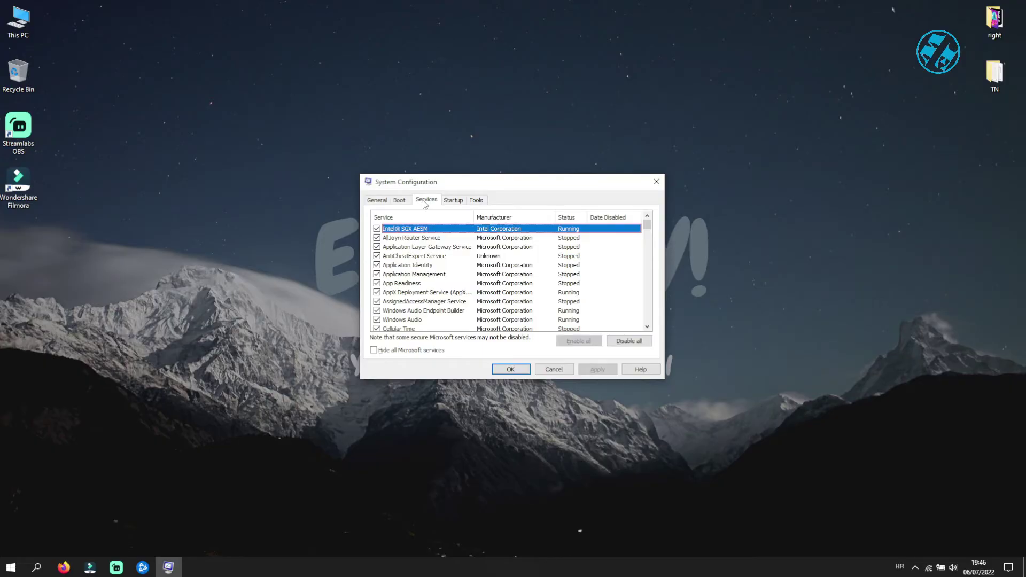
{"action": "left_click", "coordinate": [373, 351]}
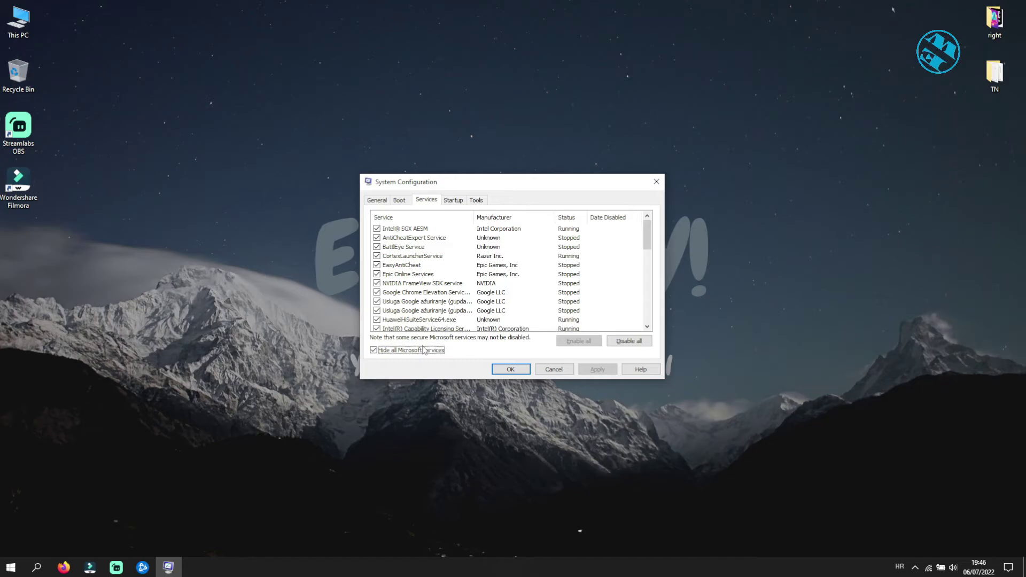
{"action": "left_click", "coordinate": [630, 342]}
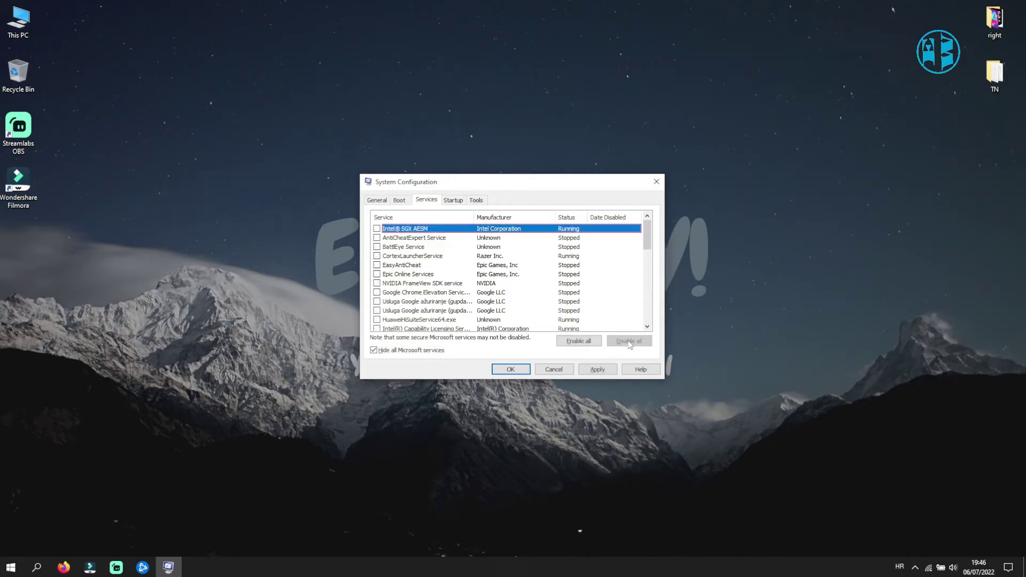
{"action": "left_click", "coordinate": [594, 369]}
{"action": "left_click", "coordinate": [508, 369]}
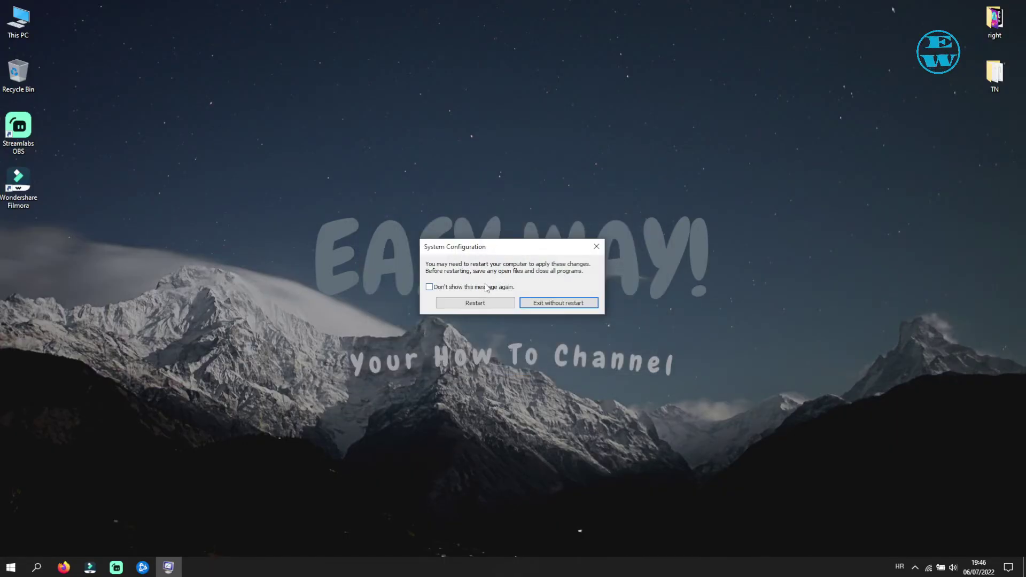
{"action": "left_click", "coordinate": [578, 303]}
Reopen msconfig, hide Microsoft services, re-enable only the Intel SGX AESM service, apply the change and exit without restarting
{"action": "right_click", "coordinate": [11, 568]}
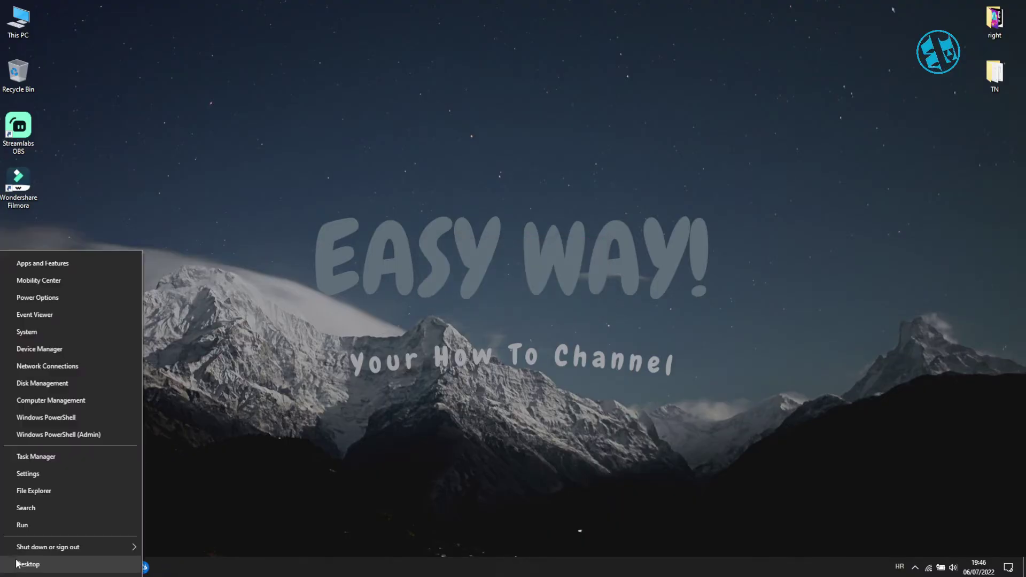
{"action": "left_click", "coordinate": [27, 525]}
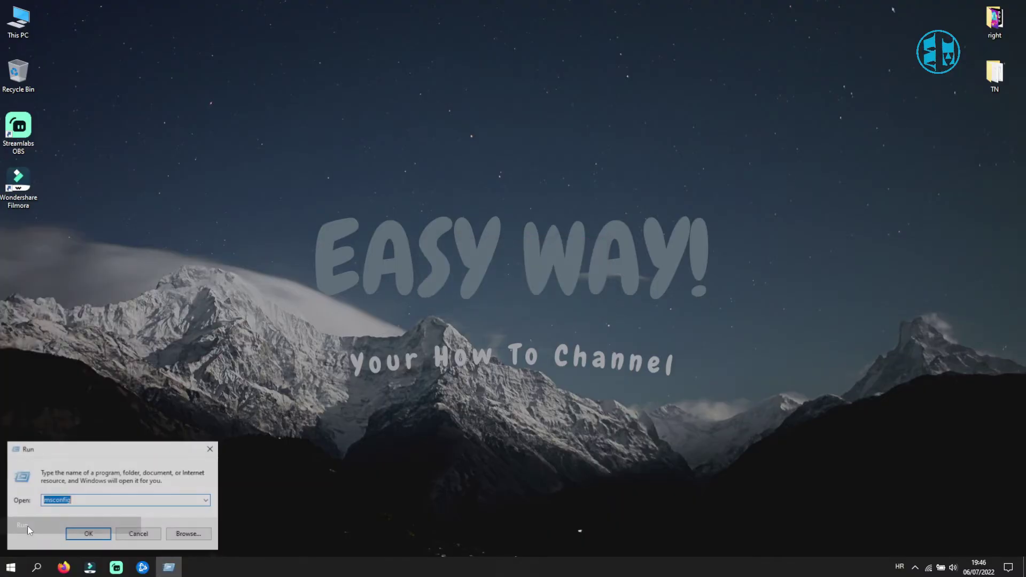
{"action": "left_click", "coordinate": [87, 534]}
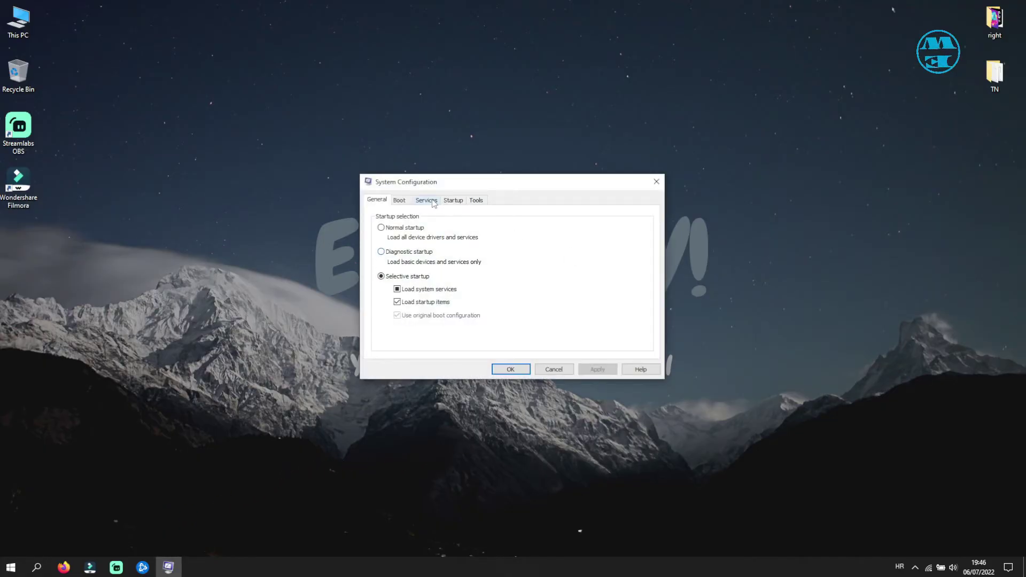
{"action": "left_click", "coordinate": [433, 201]}
{"action": "left_click", "coordinate": [375, 351]}
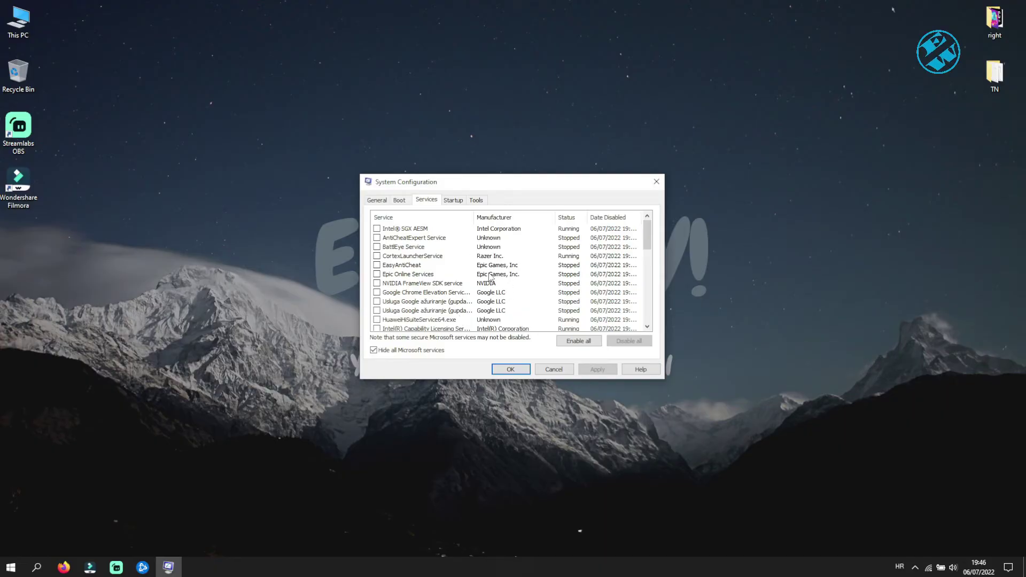
{"action": "left_click", "coordinate": [377, 228]}
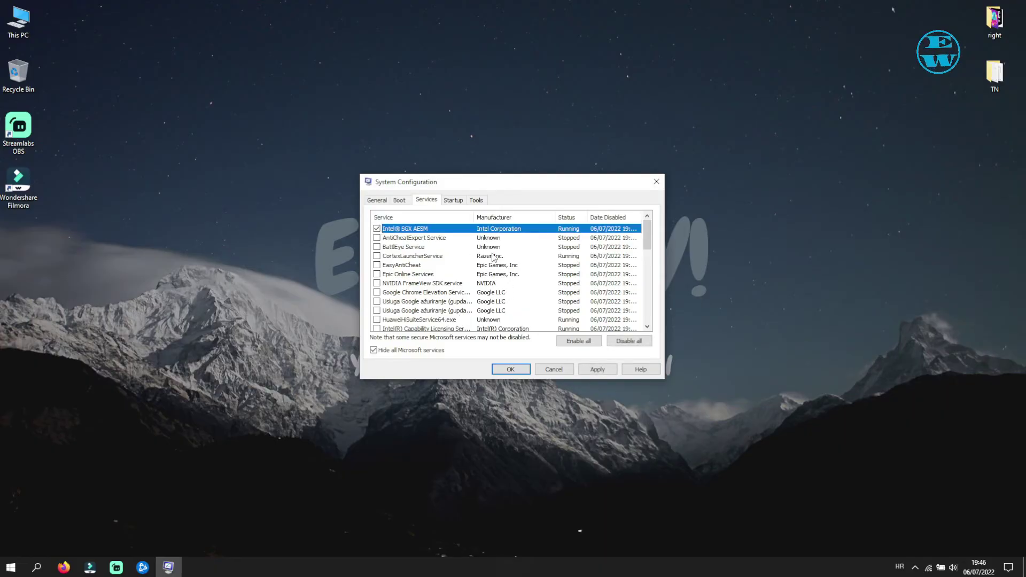
{"action": "left_click", "coordinate": [594, 370]}
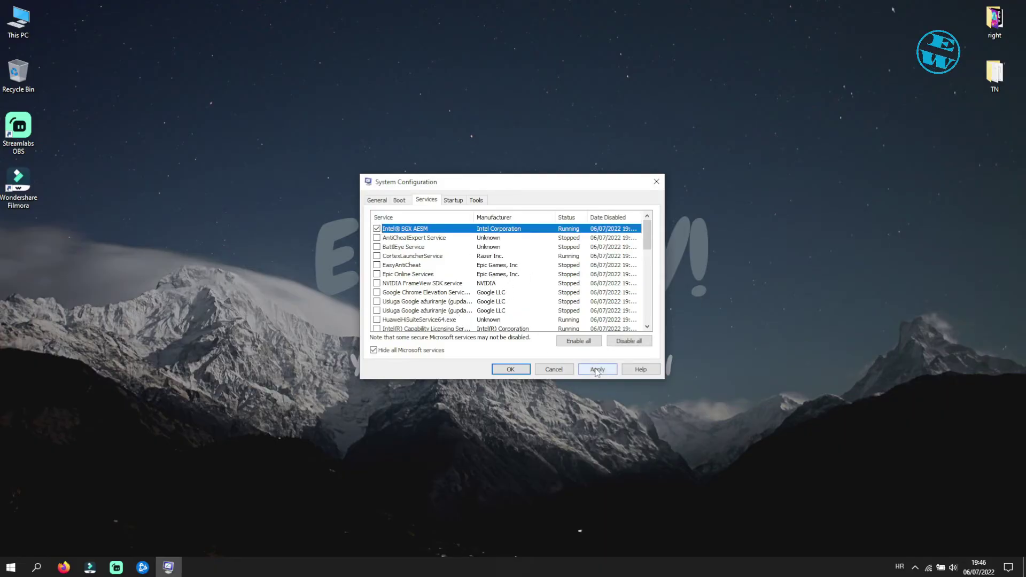
{"action": "left_click", "coordinate": [514, 370]}
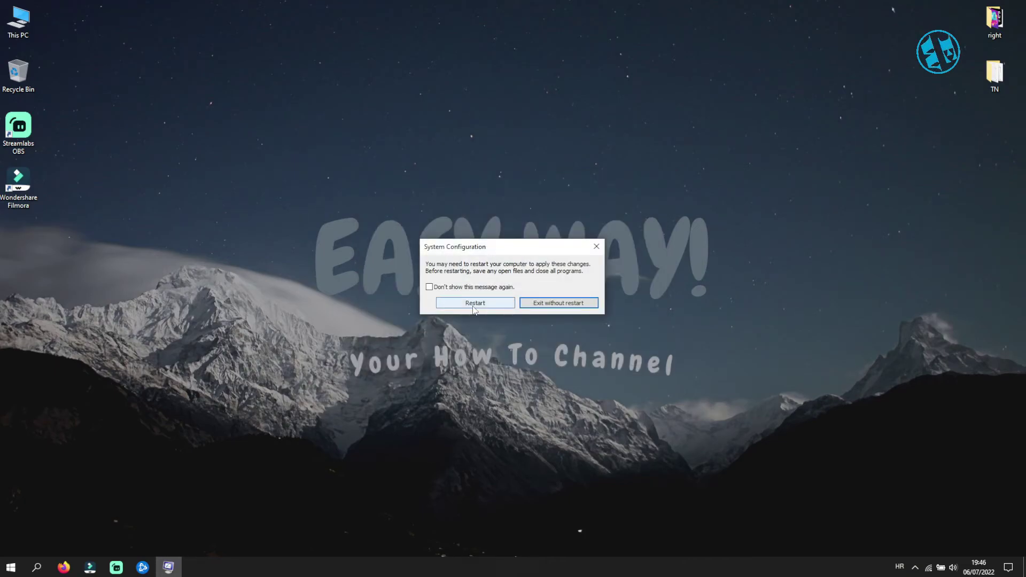
{"action": "left_click", "coordinate": [561, 304]}
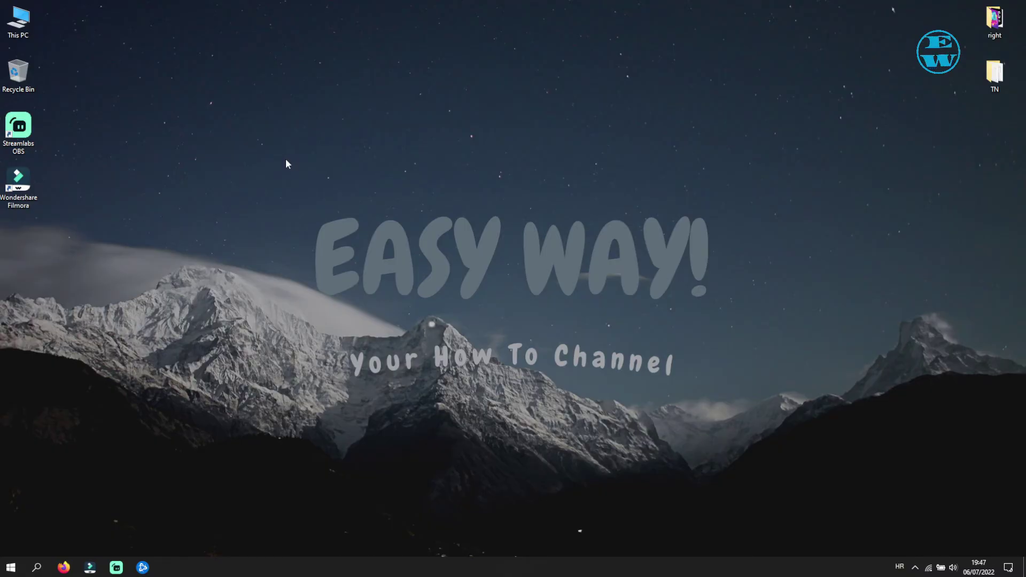
{"action": "left_click_drag", "start_coordinate": [249, 144], "coordinate": [779, 372]}
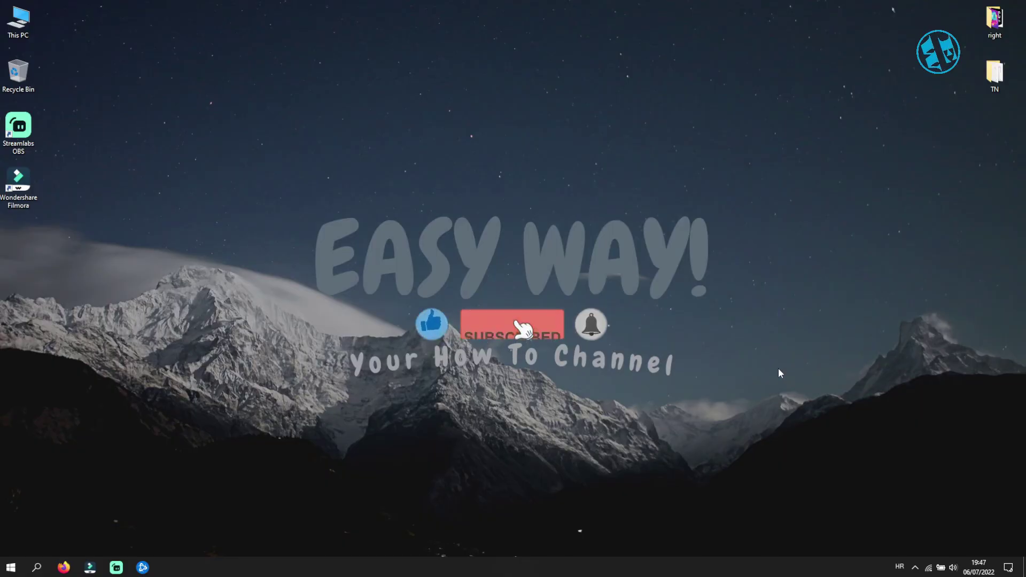